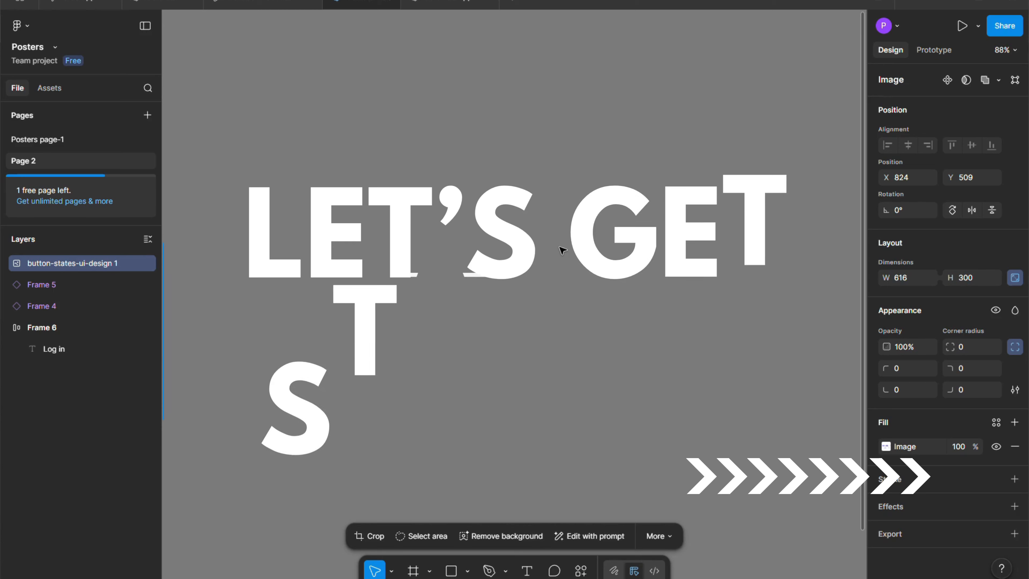
Draw a rectangle about 223 × 100 on an empty area of the canvas.
{"action": "left_click", "coordinate": [542, 396]}
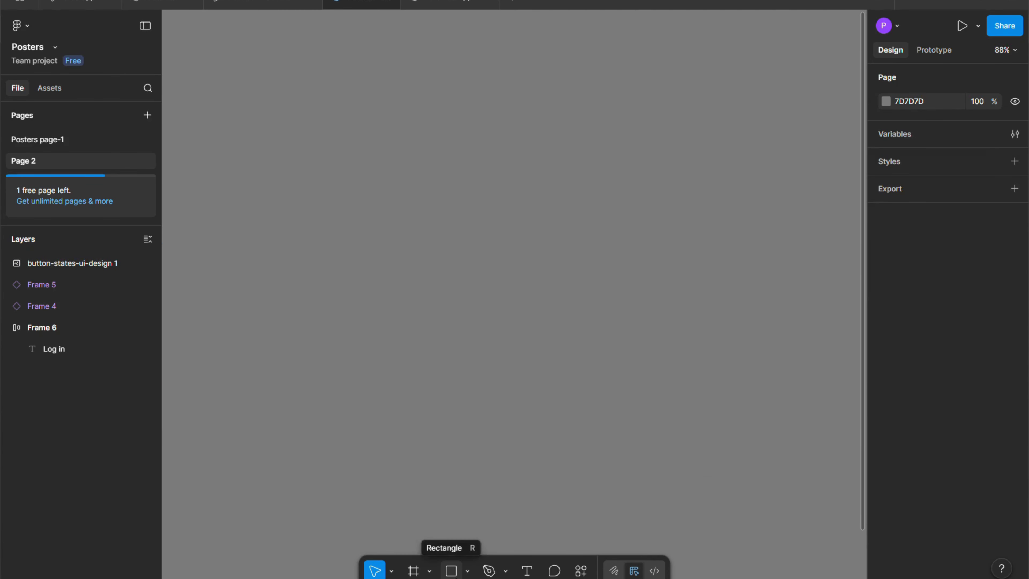
{"action": "left_click", "coordinate": [451, 570]}
{"action": "mouse_move", "coordinate": [419, 256]}
{"action": "left_mouse_down"}
{"action": "mouse_move", "coordinate": [536, 314]}
{"action": "mouse_move", "coordinate": [590, 314]}
{"action": "mouse_move", "coordinate": [551, 315]}
{"action": "left_mouse_up"}
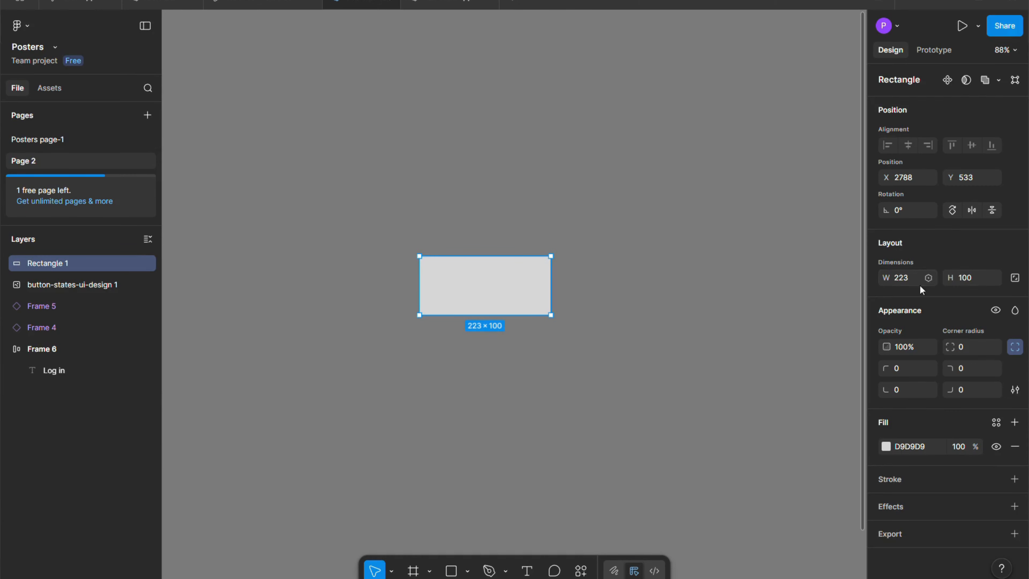
Resize the rectangle to a width of 180 and a height of 58, and move it to about X 2841, Y 531.
{"action": "scroll", "coordinate": [491, 294], "scroll_direction": "up", "scroll_amount": 5}
{"action": "left_click", "coordinate": [975, 279]}
{"action": "type", "text": "8"}
{"action": "key", "text": "BackSpace"}
{"action": "type", "text": "58"}
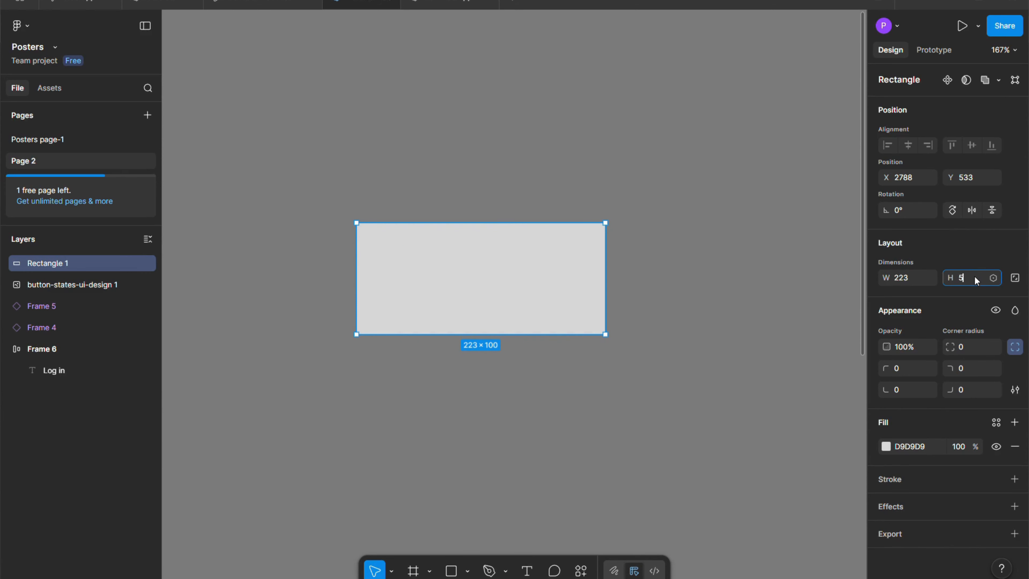
{"action": "key", "text": "Return"}
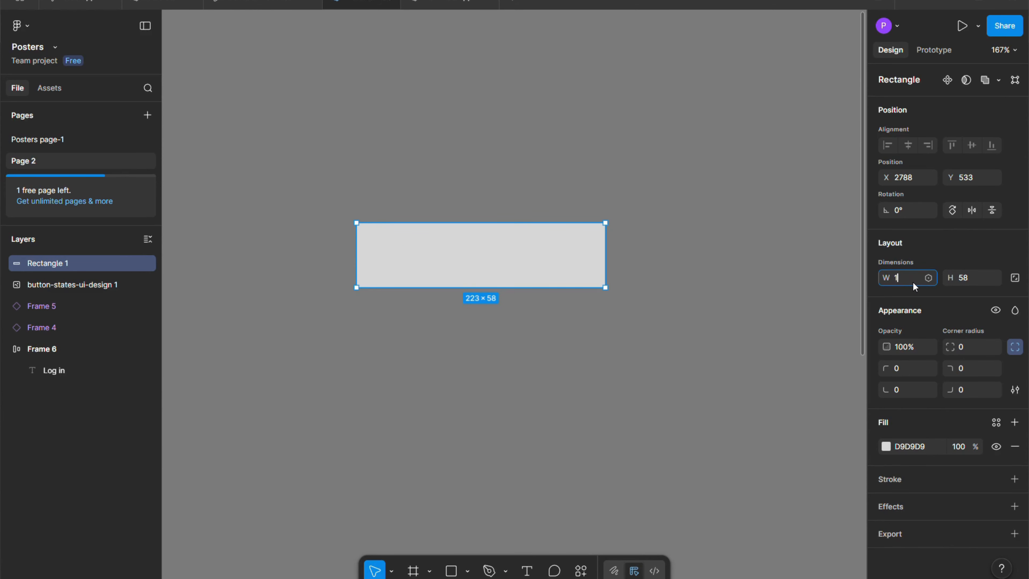
{"action": "key", "text": "Return"}
{"action": "left_click", "coordinate": [683, 315]}
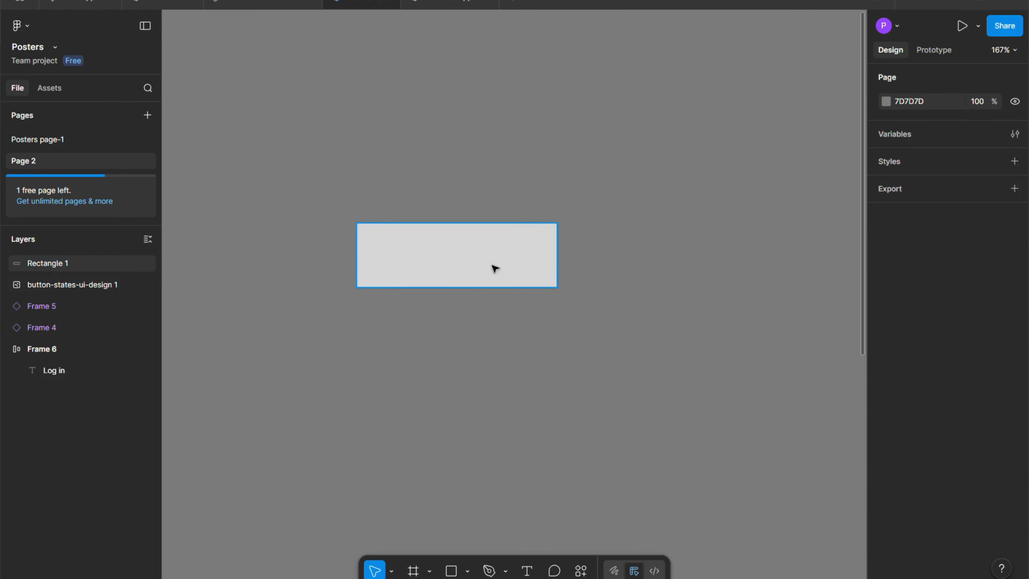
{"action": "left_click_drag", "start_coordinate": [478, 264], "coordinate": [531, 254]}
{"action": "left_click", "coordinate": [651, 250]}
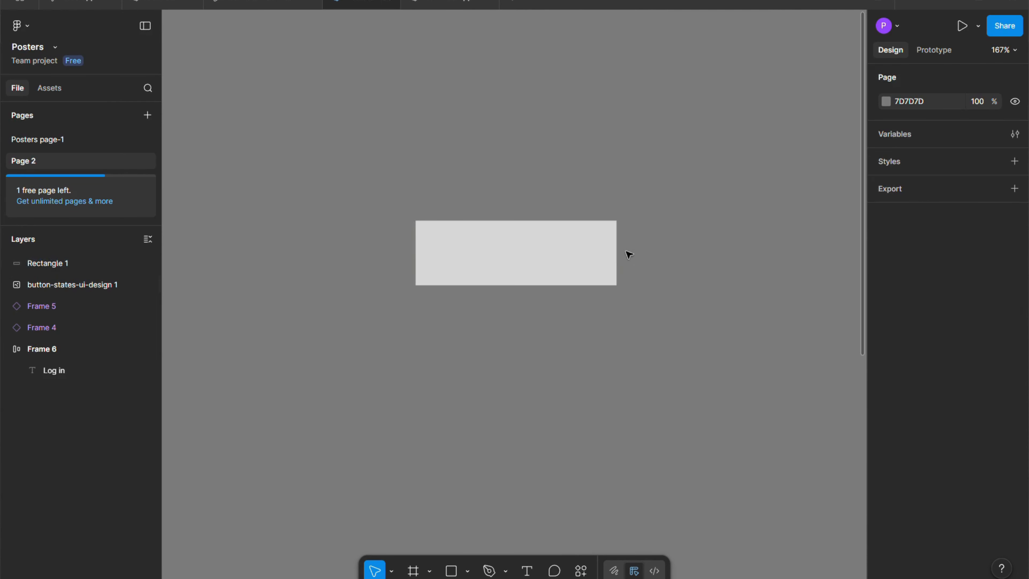
Fill the rectangle with the purple 8870FF from the colors already used on this page.
{"action": "left_click", "coordinate": [588, 256]}
{"action": "left_click", "coordinate": [882, 447]}
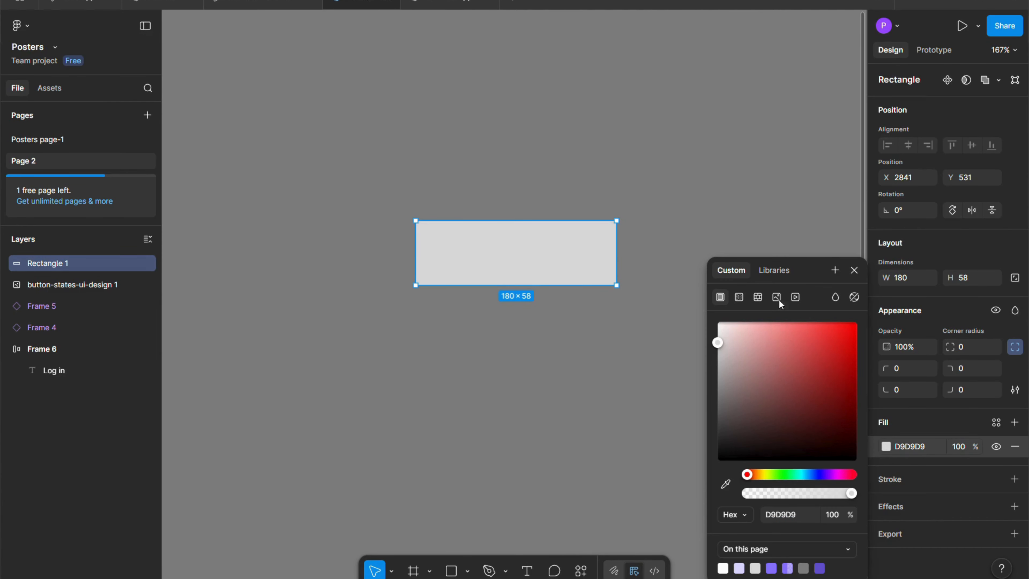
{"action": "left_click", "coordinate": [777, 270]}
{"action": "left_click", "coordinate": [725, 271]}
{"action": "left_click", "coordinate": [772, 568]}
{"action": "left_click", "coordinate": [653, 262]}
Set the purple rectangle's corner radius to 10.
{"action": "left_click", "coordinate": [549, 279]}
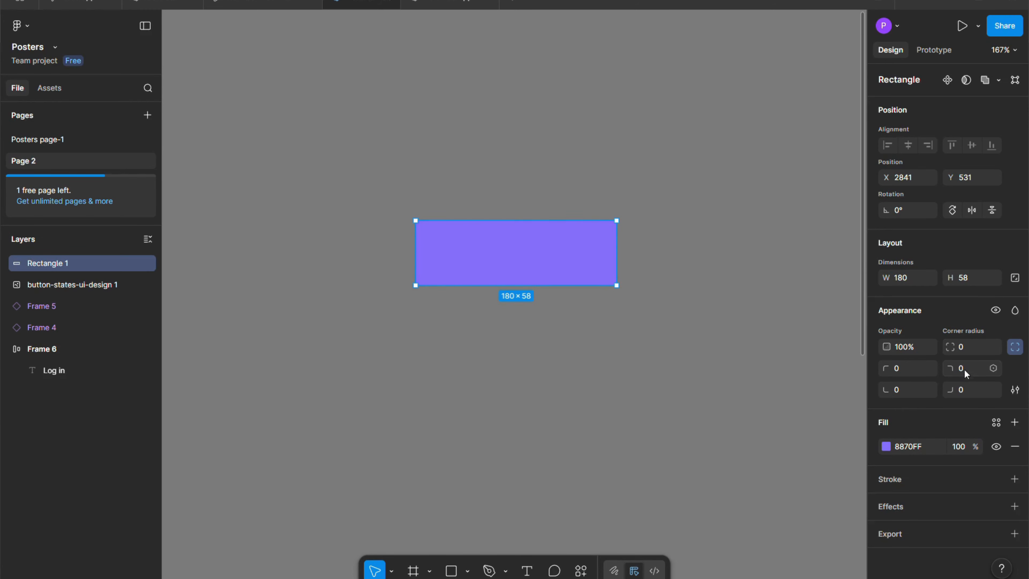
{"action": "left_click", "coordinate": [967, 348]}
{"action": "key", "text": "Return"}
{"action": "left_click", "coordinate": [799, 345]}
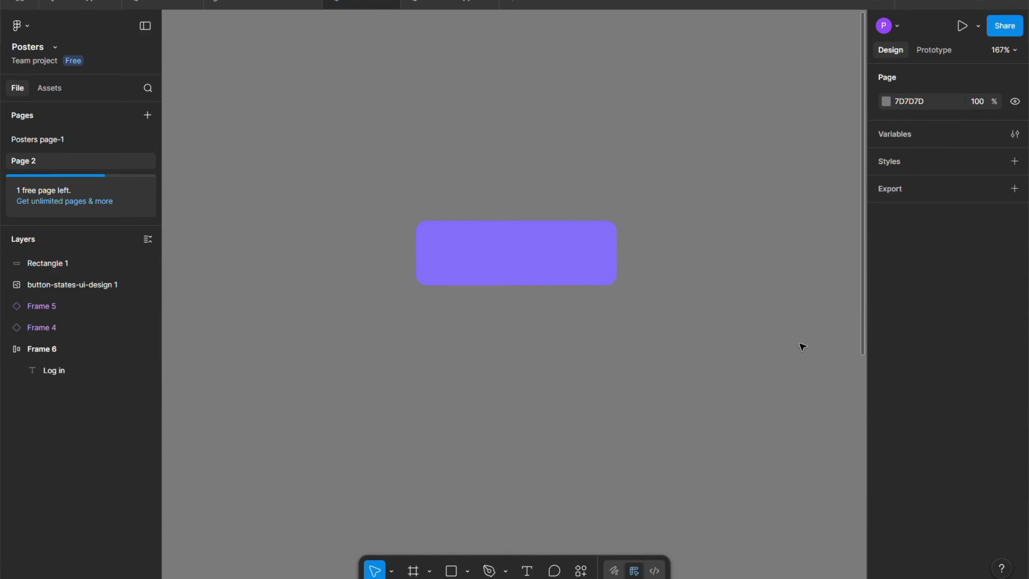
Add the text "Log in" and center it on the purple rectangle.
{"action": "left_click", "coordinate": [582, 281]}
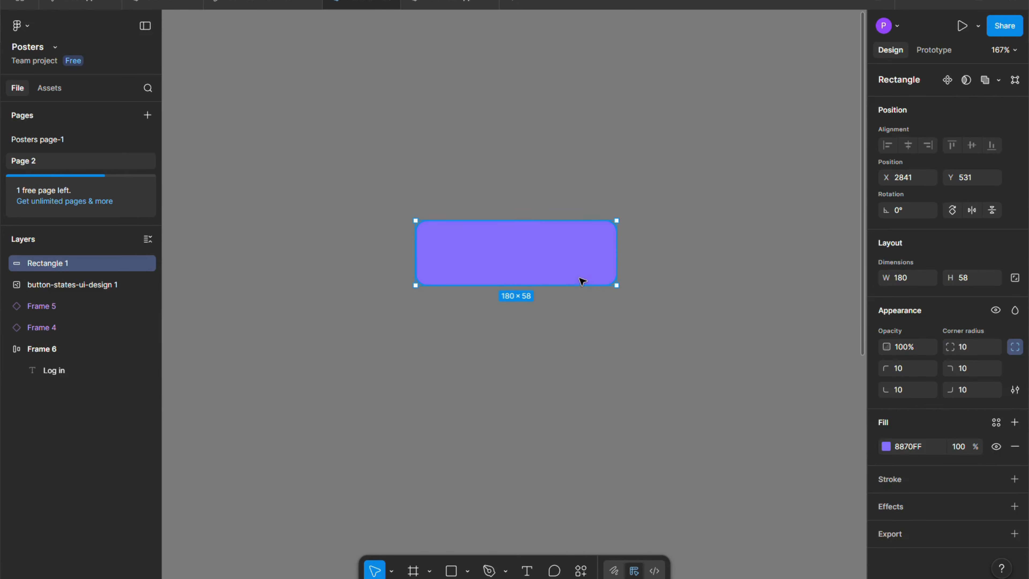
{"action": "left_click", "coordinate": [527, 571]}
{"action": "left_click", "coordinate": [539, 450]}
{"action": "type", "text": "Lo"}
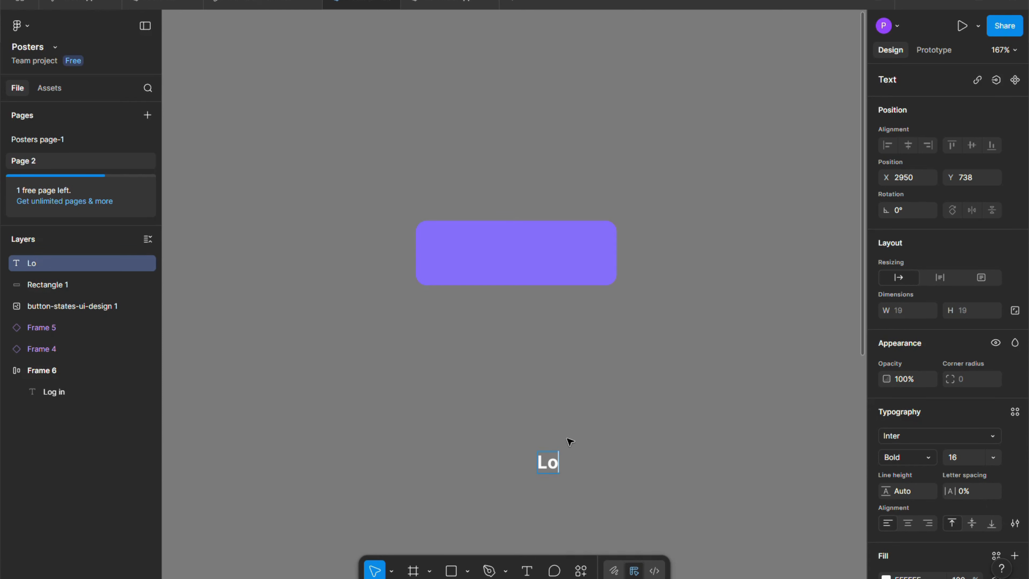
{"action": "type", "text": "g in"}
{"action": "key", "text": "Escape"}
{"action": "left_click_drag", "start_coordinate": [567, 463], "coordinate": [518, 257]}
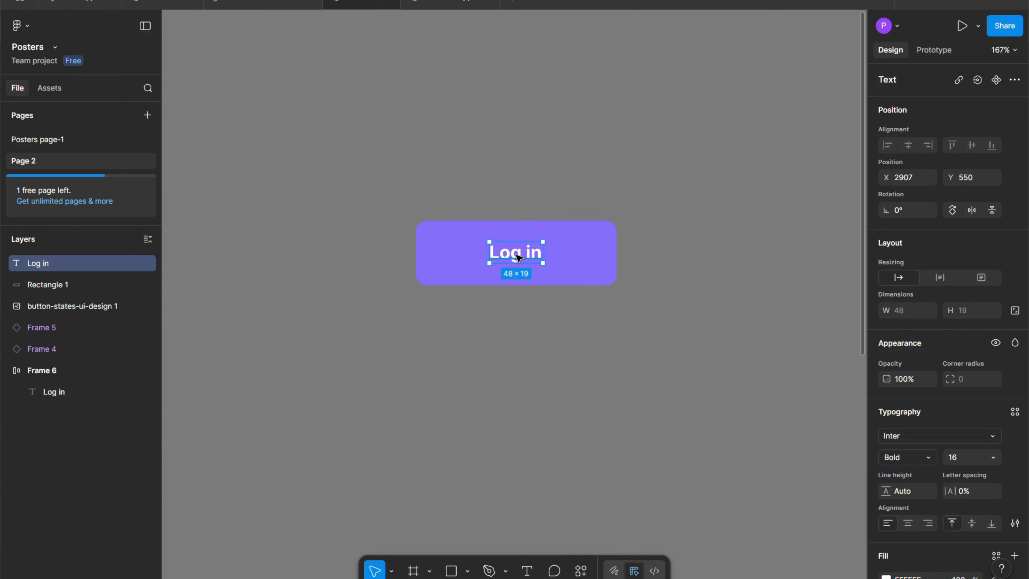
{"action": "left_click", "coordinate": [530, 334]}
Select the "Log in" text together with the purple rectangle and wrap both in a frame.
{"action": "left_click", "coordinate": [525, 266]}
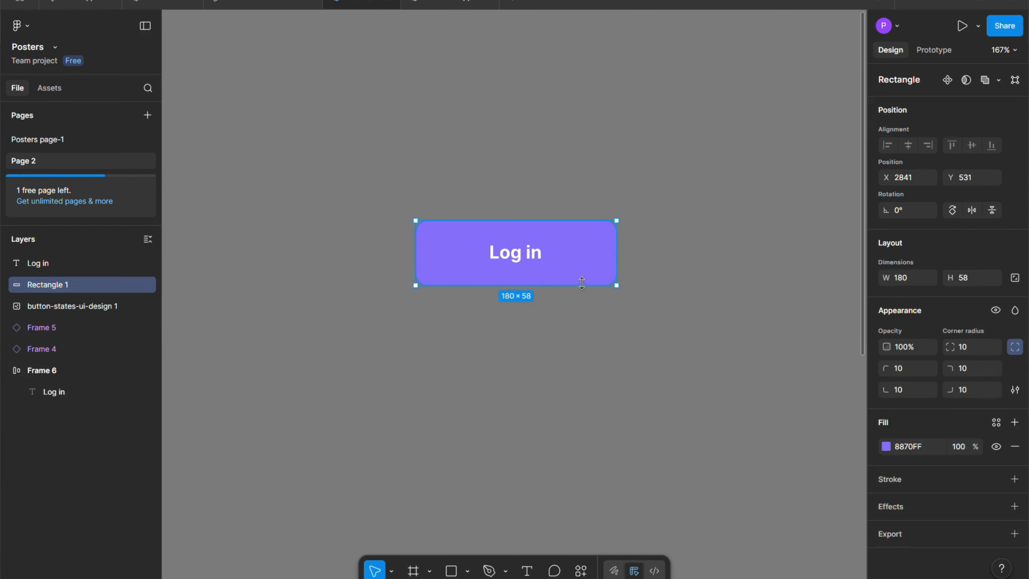
{"action": "left_click", "coordinate": [522, 256]}
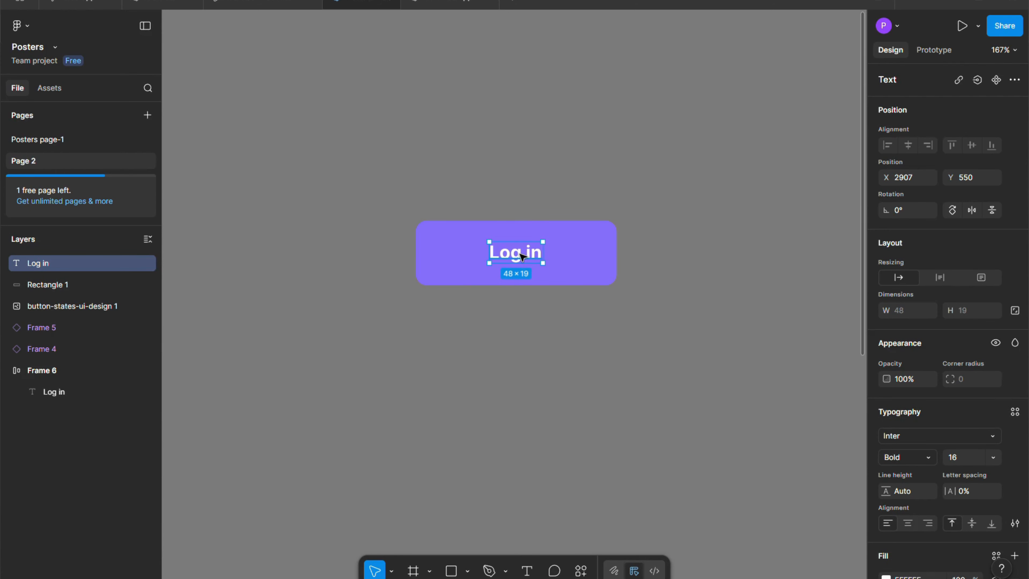
{"action": "left_click", "coordinate": [583, 266], "text": "shift"}
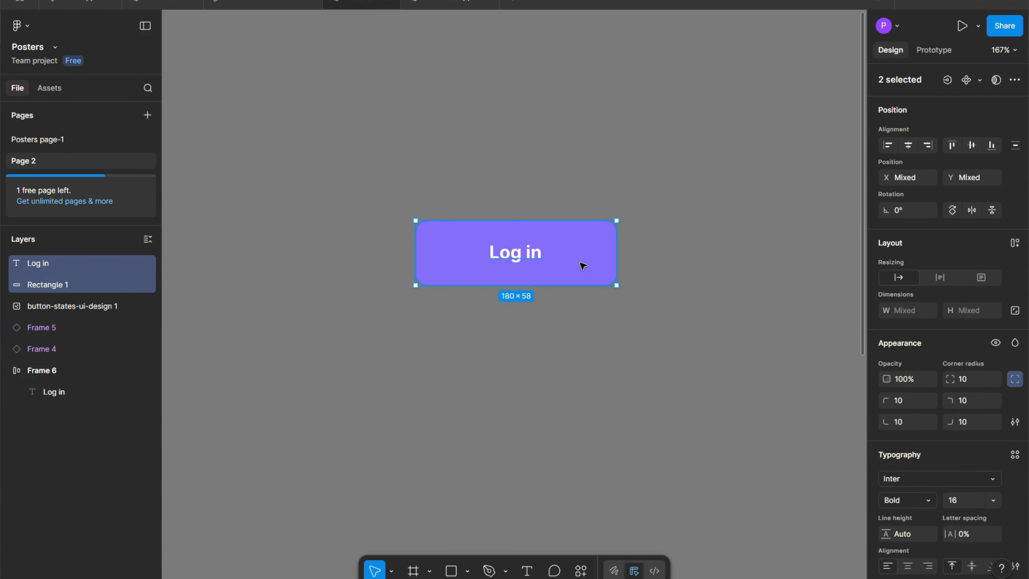
{"action": "left_click", "coordinate": [514, 260]}
{"action": "left_click", "coordinate": [579, 261], "text": "shift"}
{"action": "right_click", "coordinate": [578, 259]}
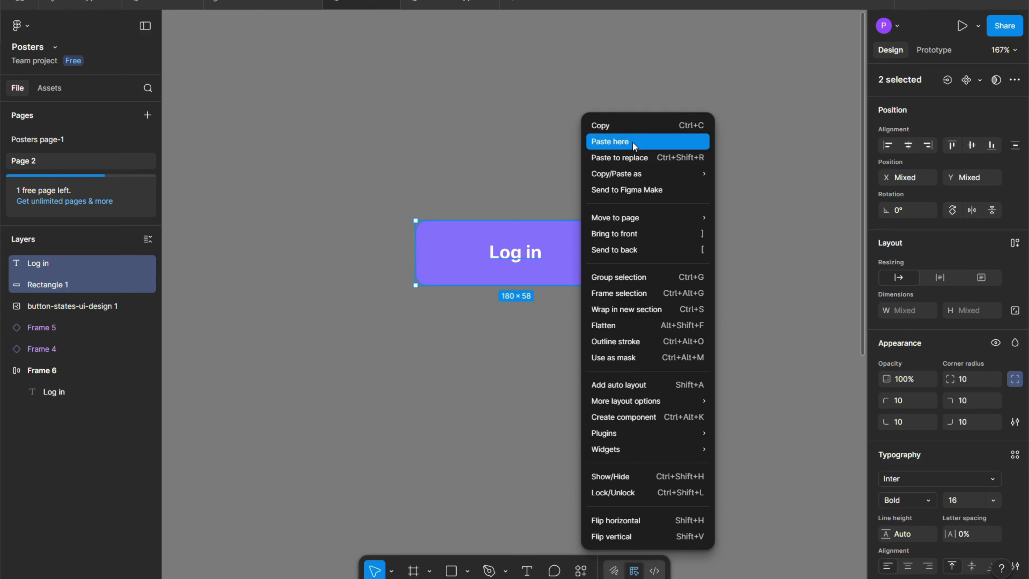
{"action": "left_click", "coordinate": [645, 293]}
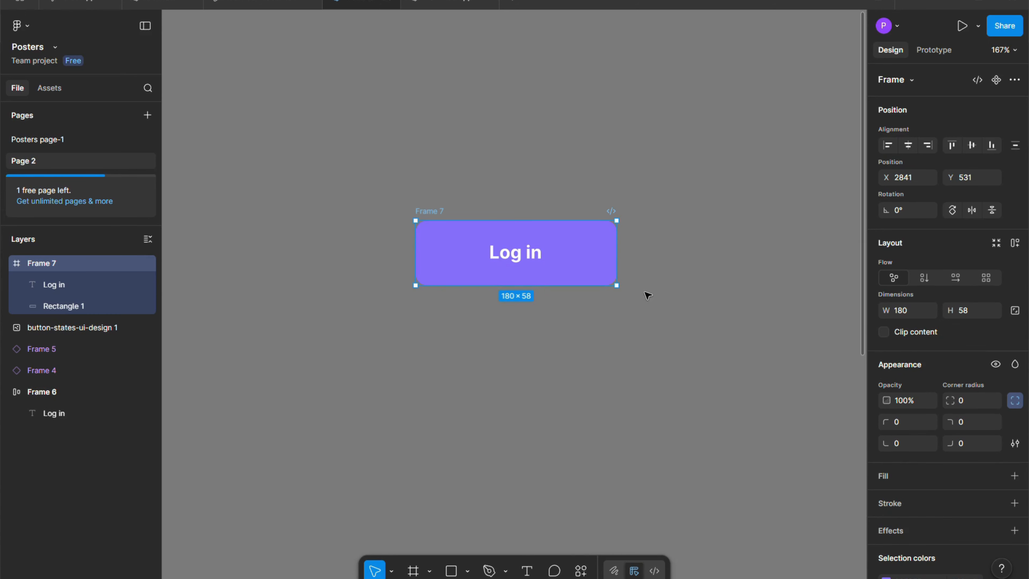
{"action": "left_click", "coordinate": [613, 369]}
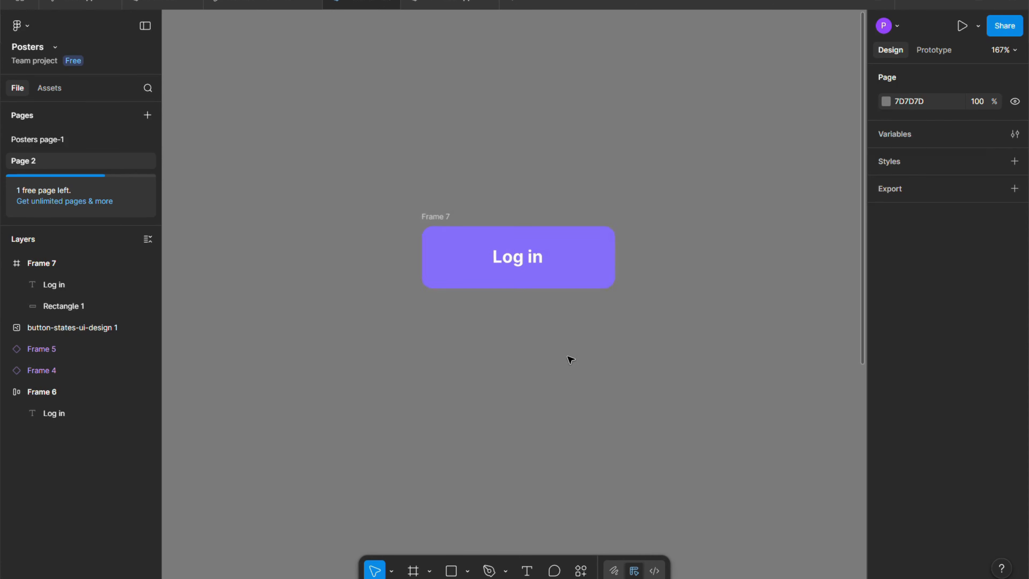
Turn the framed "Log in" button into a component.
{"action": "scroll", "coordinate": [561, 349], "scroll_direction": "up", "scroll_amount": 3}
{"action": "scroll", "coordinate": [582, 345], "scroll_direction": "down", "scroll_amount": 2}
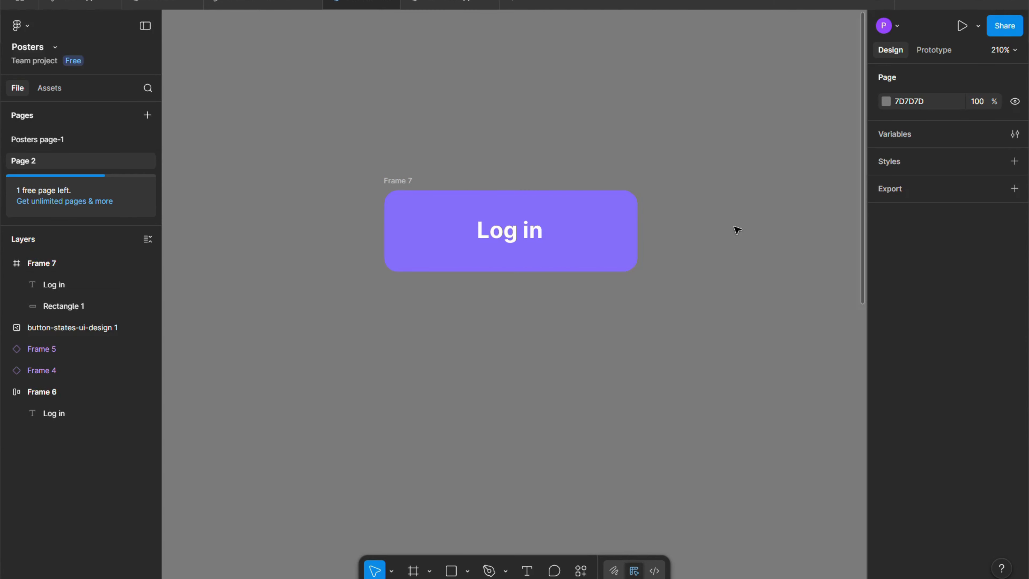
{"action": "scroll", "coordinate": [627, 239], "scroll_direction": "down", "scroll_amount": 3}
{"action": "left_click", "coordinate": [570, 233]}
{"action": "key", "text": "Escape"}
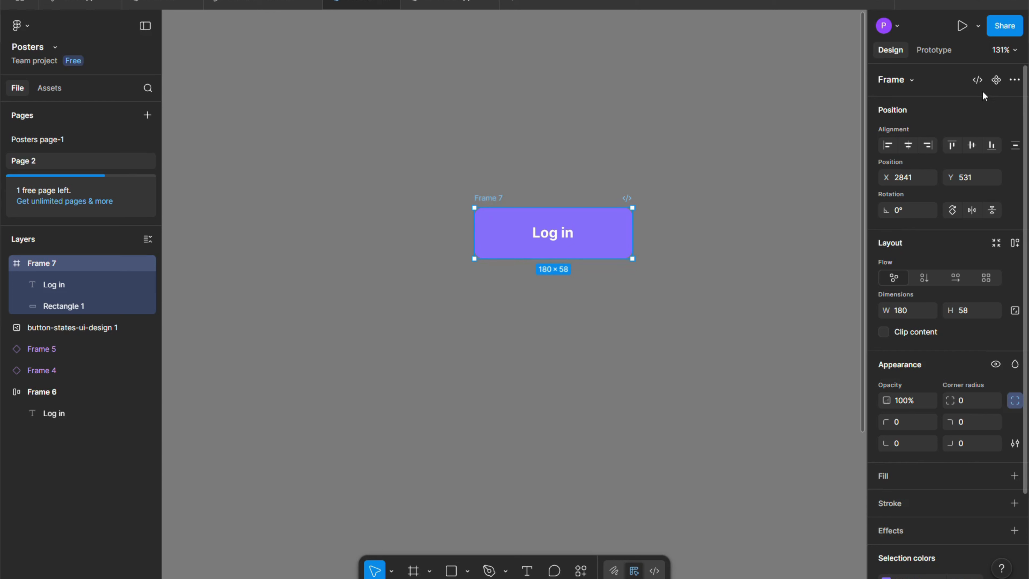
{"action": "left_click", "coordinate": [997, 82]}
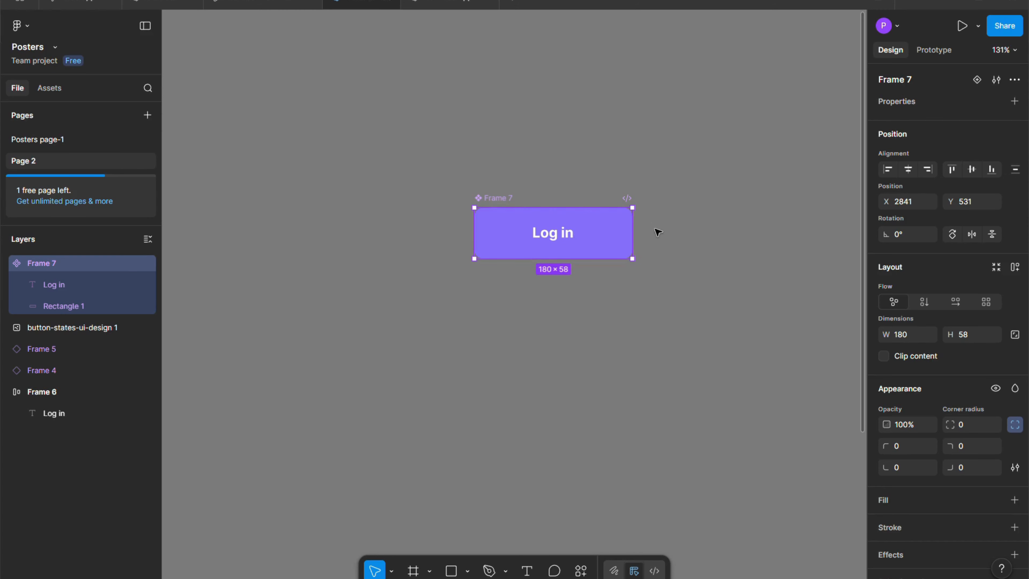
Add a second variant to the "Log in" button component.
{"action": "scroll", "coordinate": [650, 220], "scroll_direction": "up", "scroll_amount": 3}
{"action": "scroll", "coordinate": [651, 223], "scroll_direction": "down", "scroll_amount": 2}
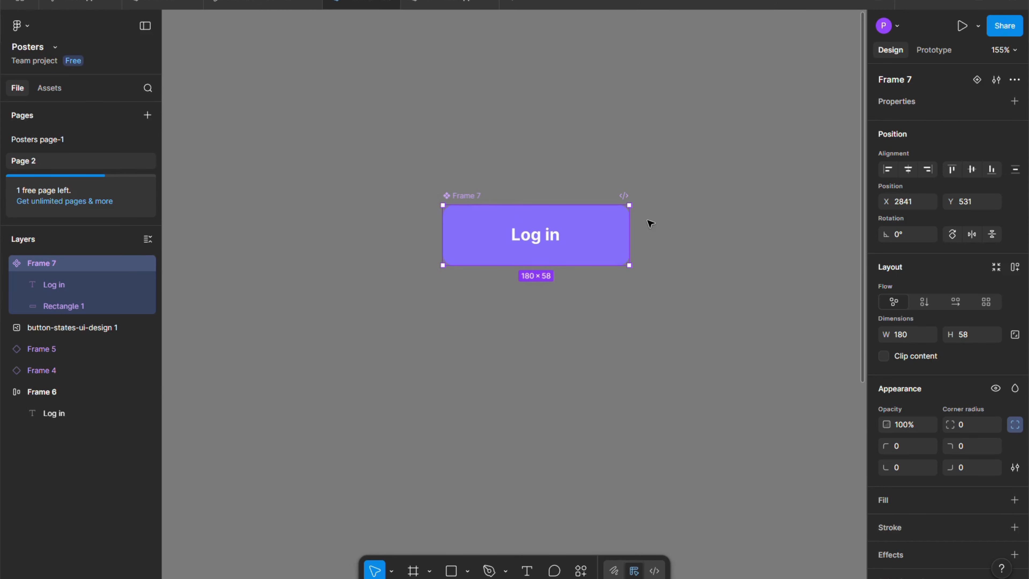
{"action": "scroll", "coordinate": [603, 241], "scroll_direction": "up", "scroll_amount": 4}
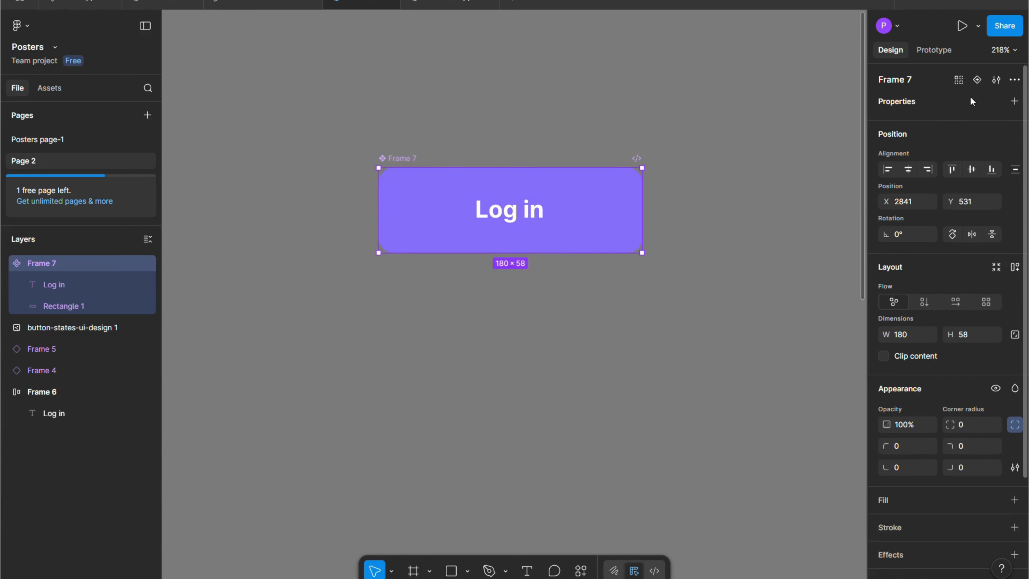
{"action": "left_click", "coordinate": [977, 80]}
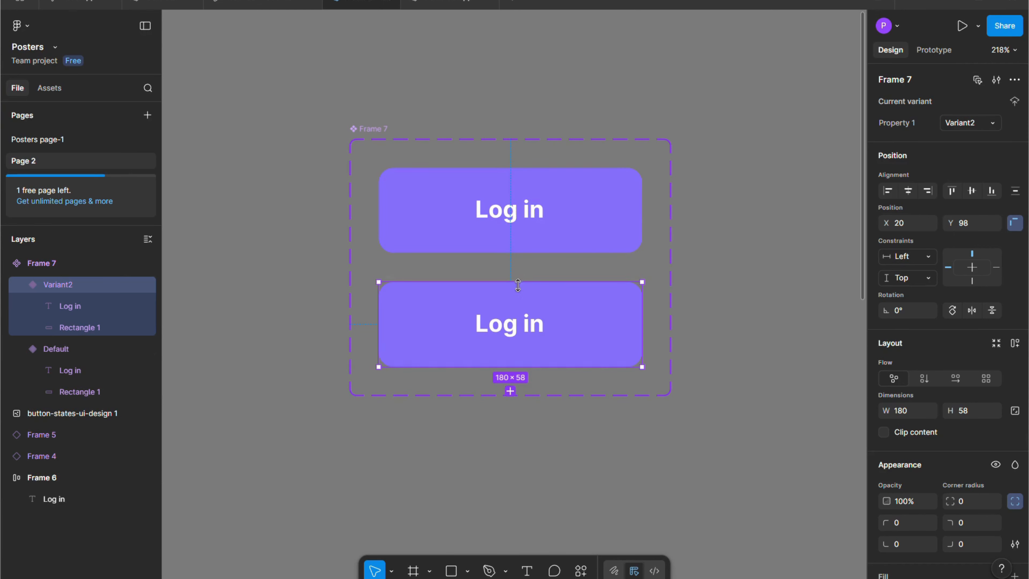
Change the second variant's purple background color to the darker 6350C3.
{"action": "left_click", "coordinate": [555, 235]}
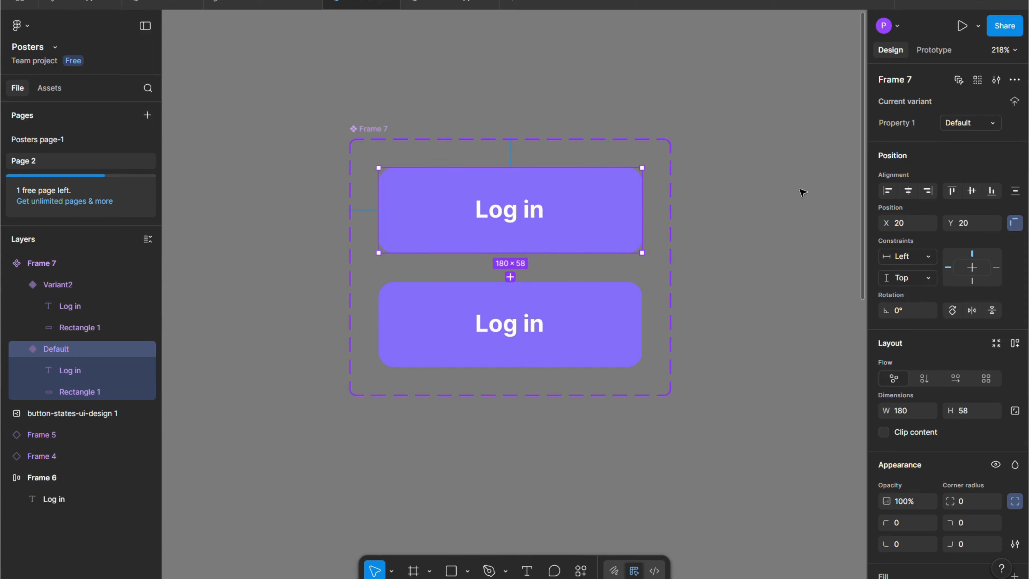
{"action": "left_click", "coordinate": [585, 316]}
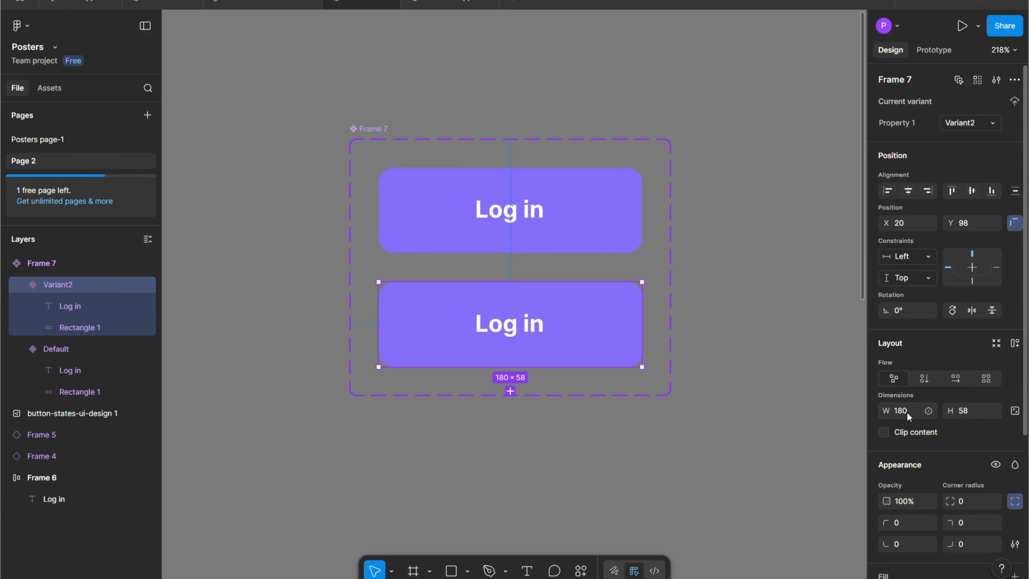
{"action": "scroll", "coordinate": [906, 412], "scroll_direction": "down", "scroll_amount": 5}
{"action": "left_click", "coordinate": [888, 483]}
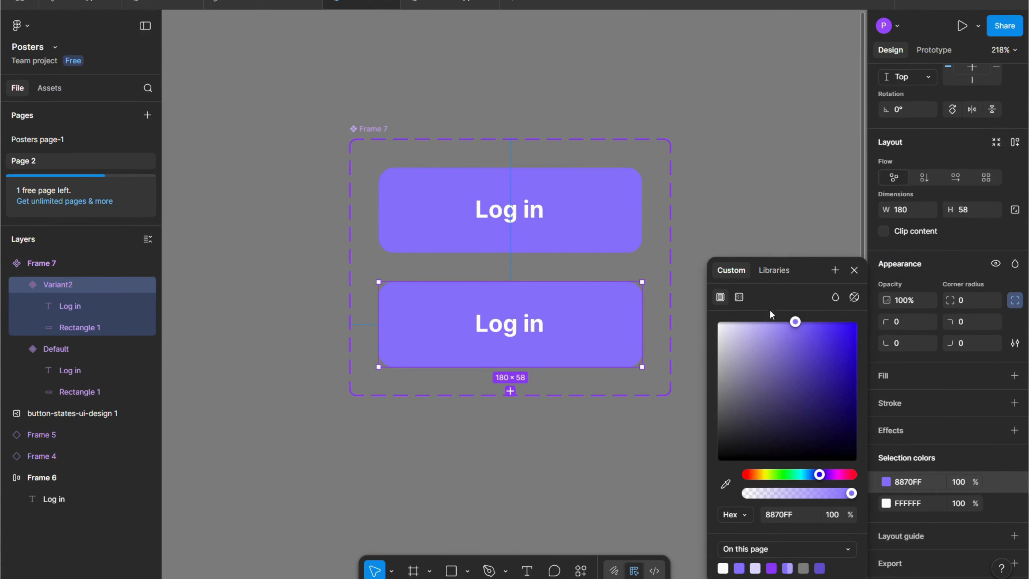
{"action": "left_click", "coordinate": [770, 277]}
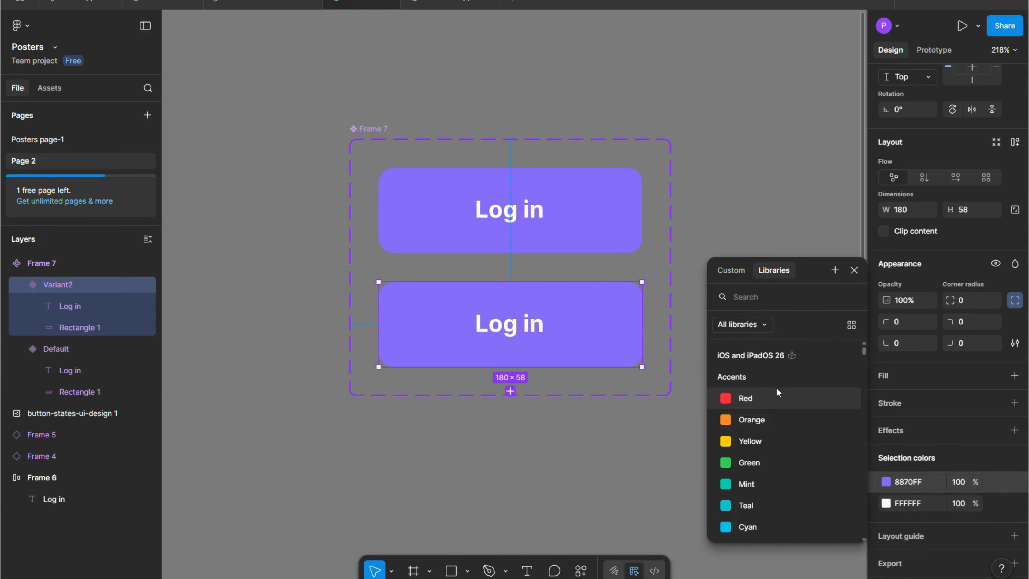
{"action": "left_click", "coordinate": [740, 271]}
{"action": "left_click", "coordinate": [800, 356]}
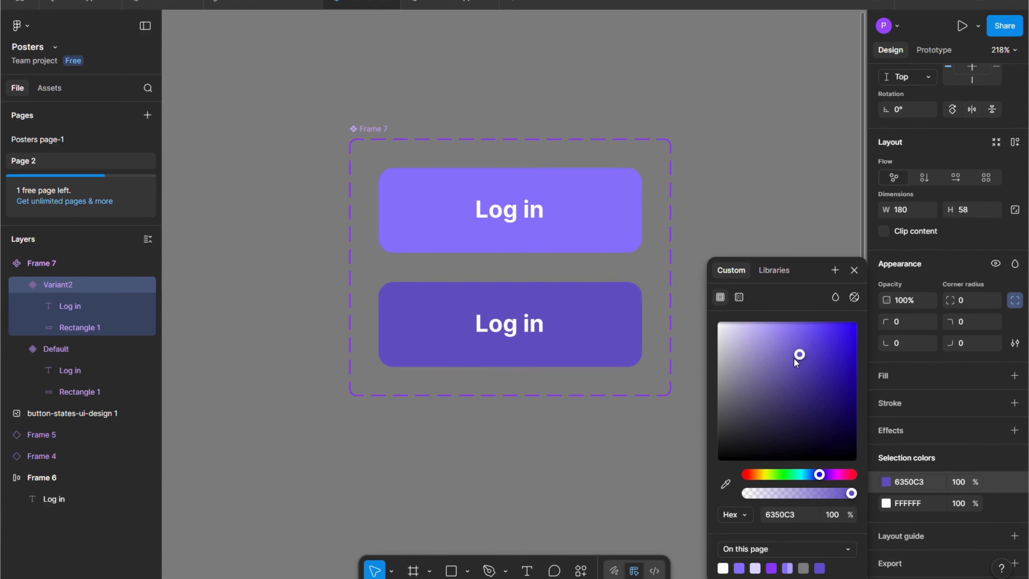
{"action": "left_click", "coordinate": [854, 271]}
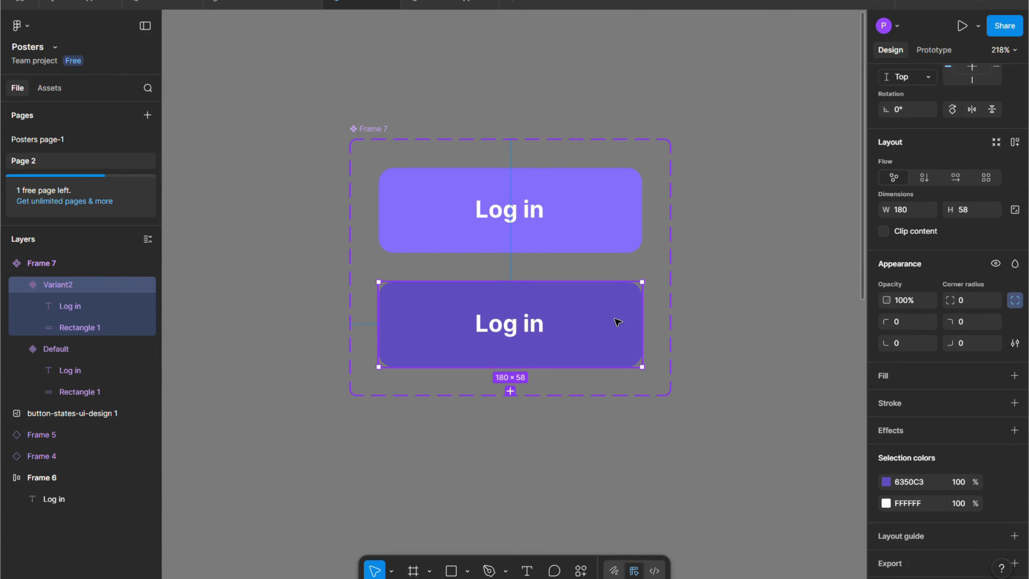
Rename the second variant's Property 1 value to Hover.
{"action": "scroll", "coordinate": [934, 223], "scroll_direction": "up", "scroll_amount": 5}
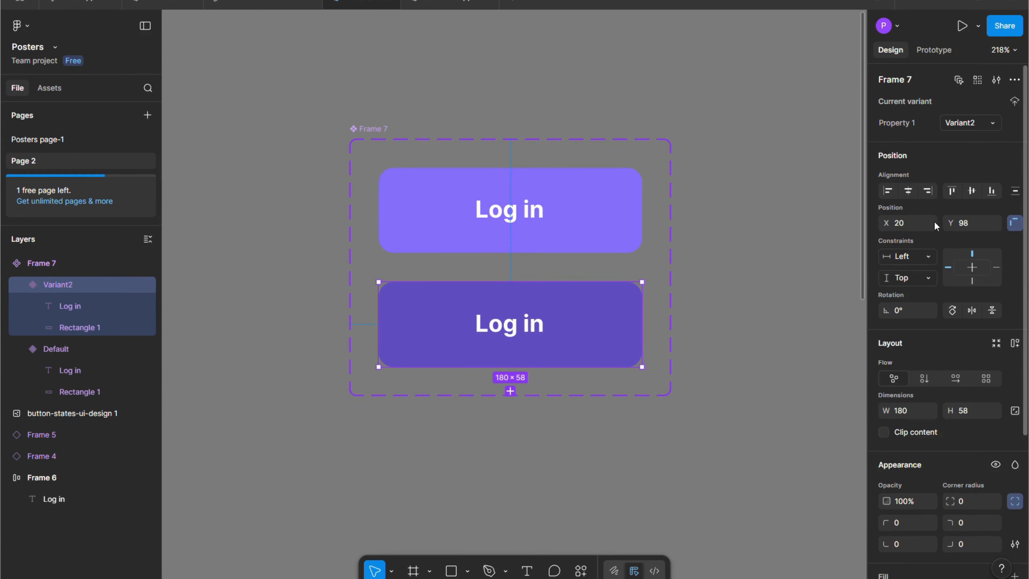
{"action": "left_click", "coordinate": [981, 123]}
{"action": "key", "text": "BackSpace"}
{"action": "type", "text": "Hover"}
{"action": "key", "text": "Return"}
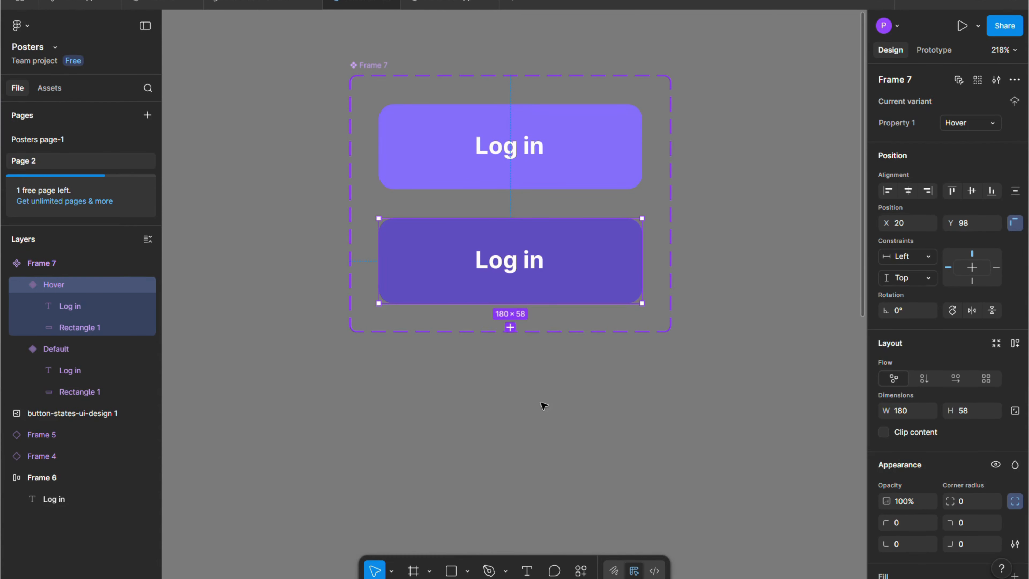
Add a third variant to the "Log in" button component and change its purple background to the gray 727177.
{"action": "left_click", "coordinate": [511, 328]}
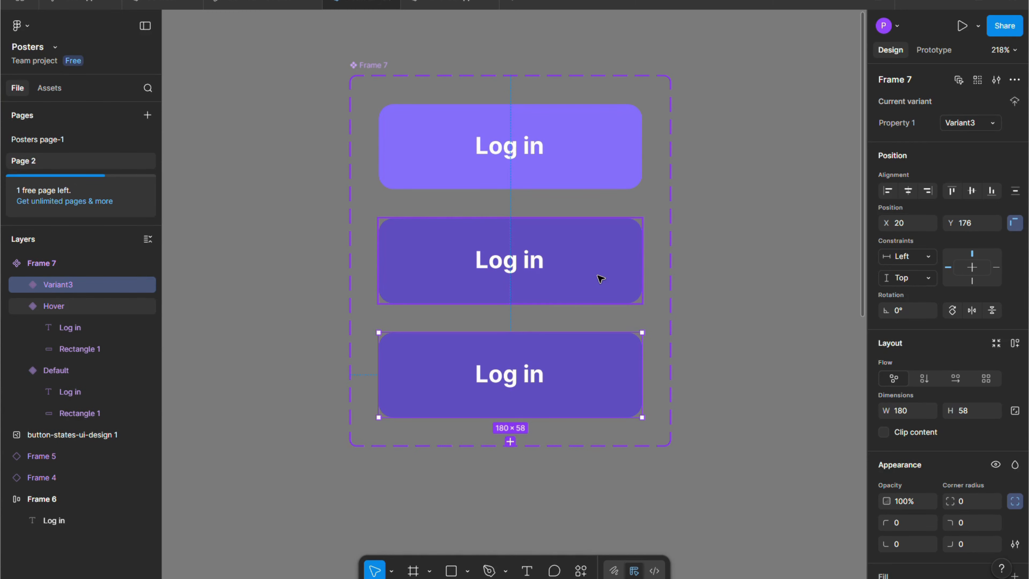
{"action": "scroll", "coordinate": [601, 279], "scroll_direction": "down", "scroll_amount": 1}
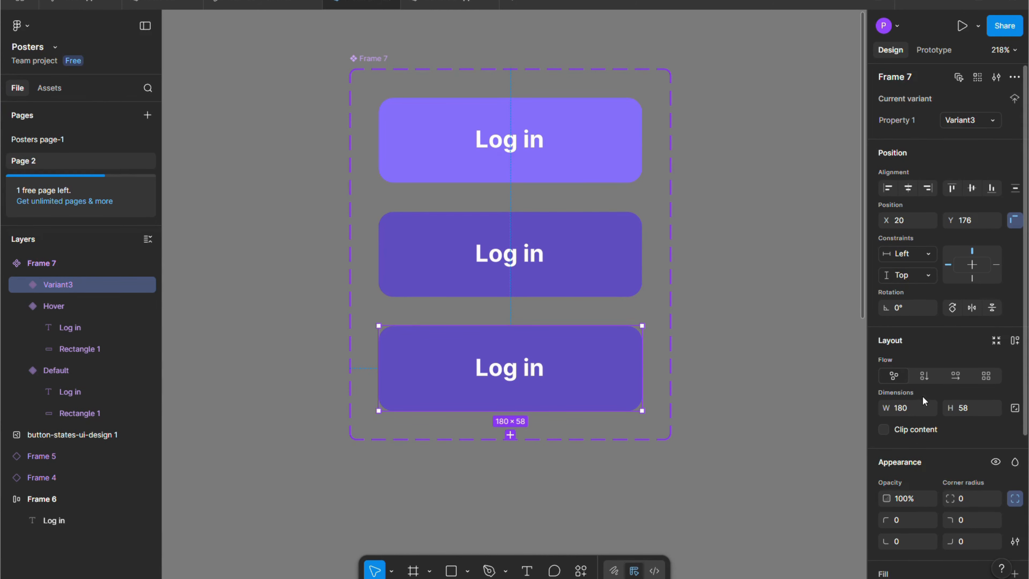
{"action": "scroll", "coordinate": [893, 446], "scroll_direction": "down", "scroll_amount": 5}
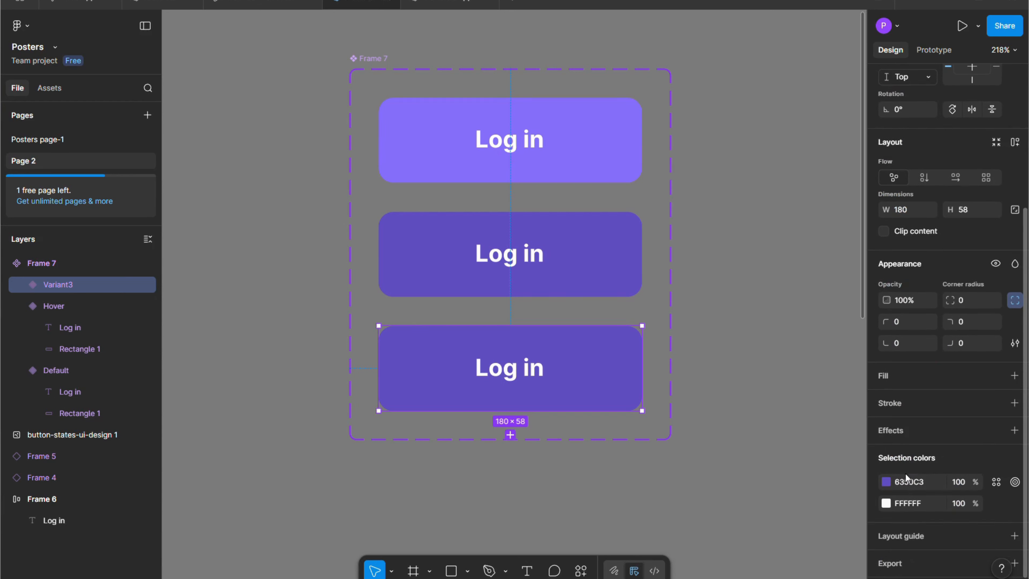
{"action": "left_click", "coordinate": [887, 482]}
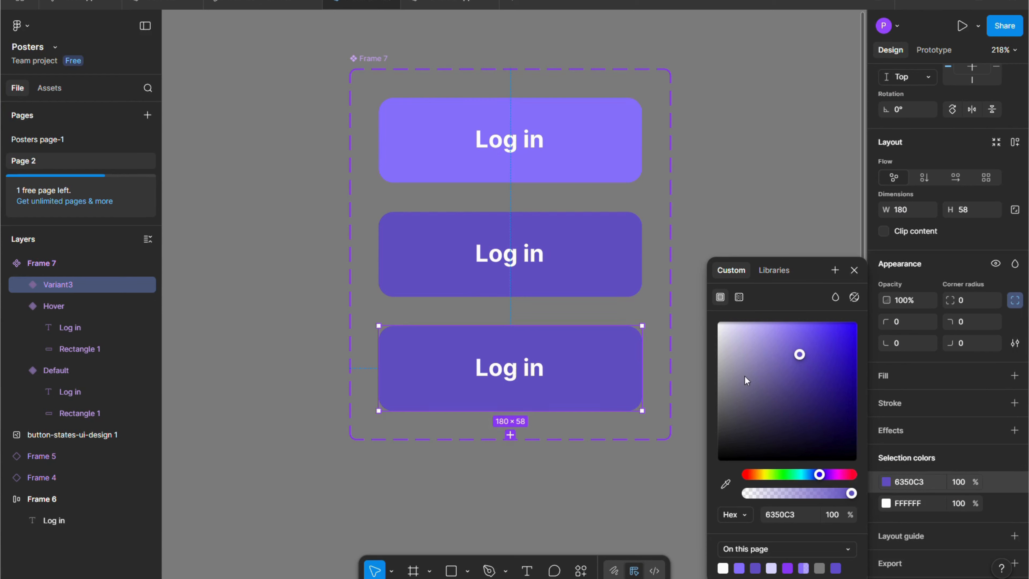
{"action": "left_click_drag", "start_coordinate": [727, 384], "coordinate": [725, 400]}
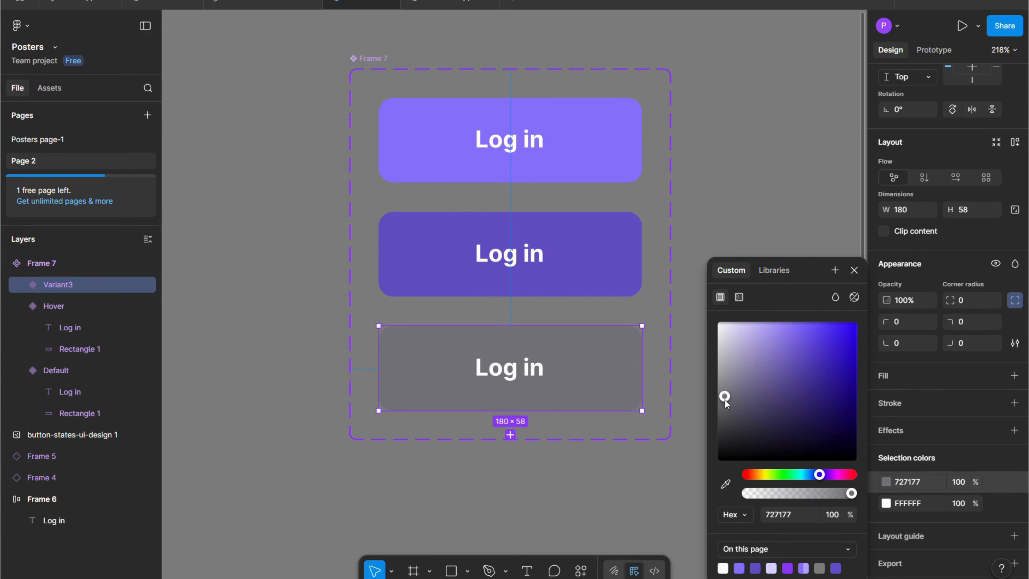
{"action": "left_click", "coordinate": [856, 269]}
Rename the gray third variant's Property 1 value to Disable.
{"action": "scroll", "coordinate": [611, 360], "scroll_direction": "down", "scroll_amount": 1}
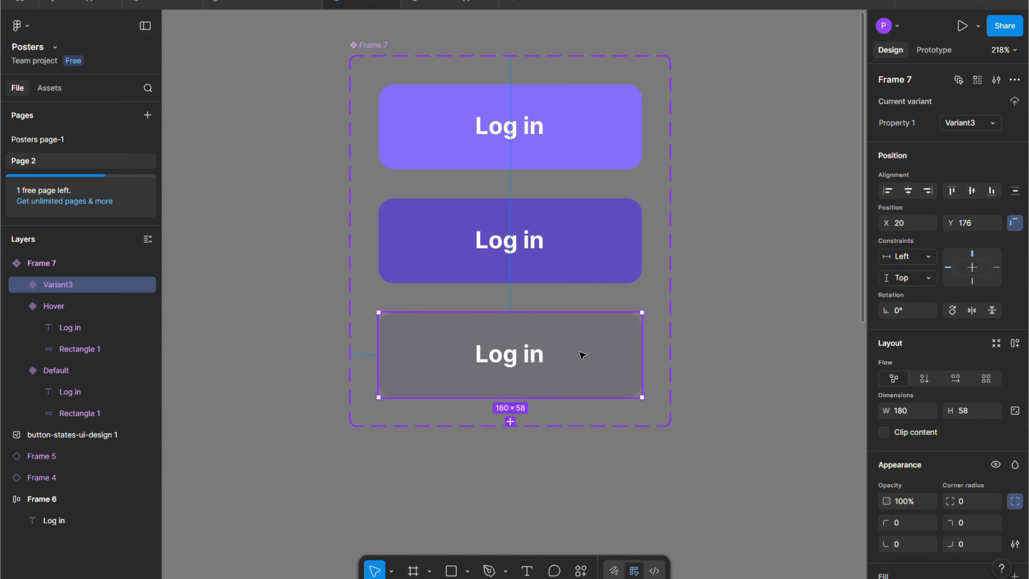
{"action": "double_click", "coordinate": [975, 125]}
{"action": "key", "text": "BackSpace"}
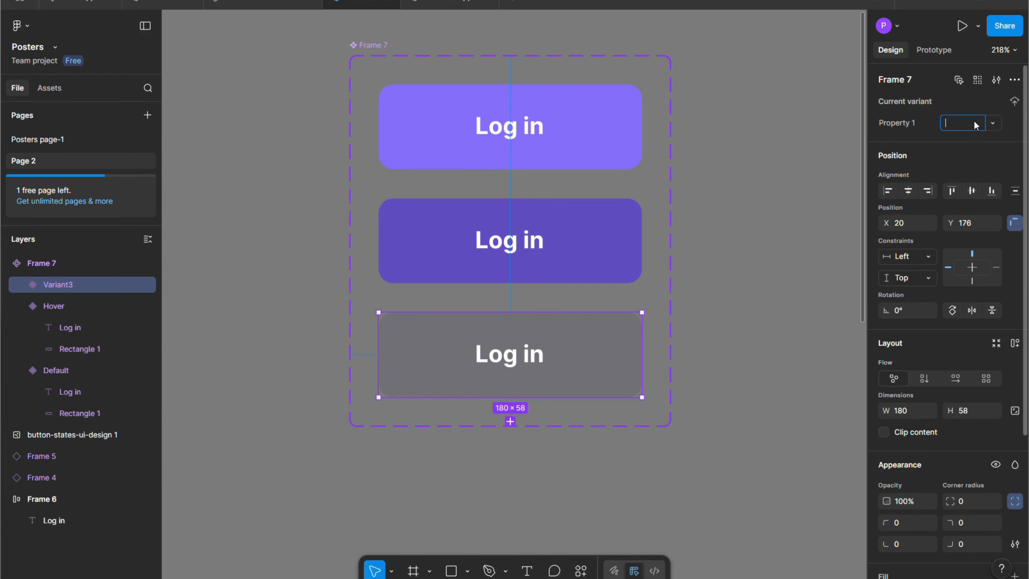
{"action": "type", "text": "Disable"}
{"action": "left_click", "coordinate": [814, 190]}
Add a fourth variant below the Disable variant of the "Log in" button component.
{"action": "left_click", "coordinate": [593, 352]}
{"action": "scroll", "coordinate": [634, 308], "scroll_direction": "down", "scroll_amount": 1}
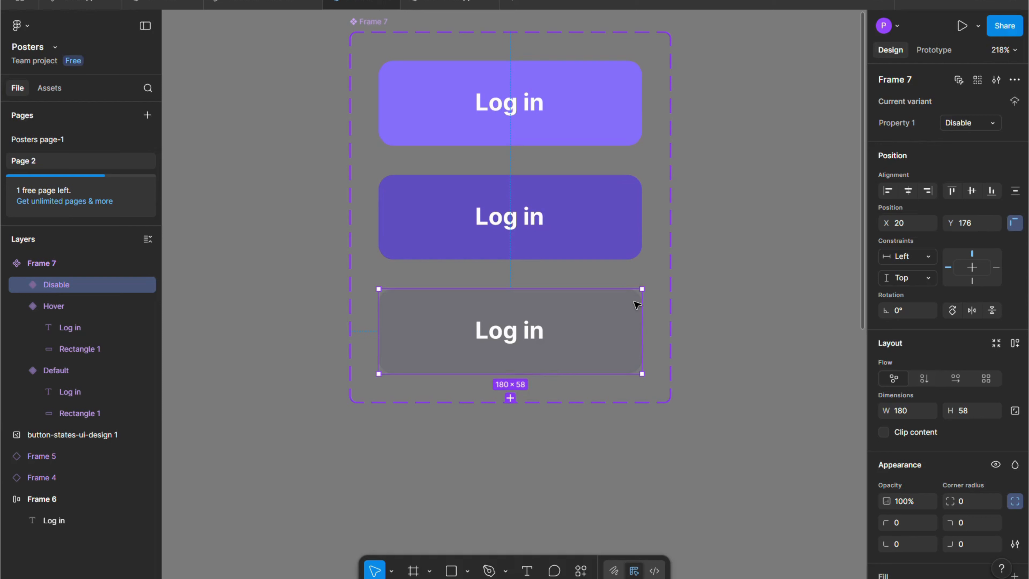
{"action": "left_click", "coordinate": [511, 398]}
{"action": "scroll", "coordinate": [558, 351], "scroll_direction": "down", "scroll_amount": 1}
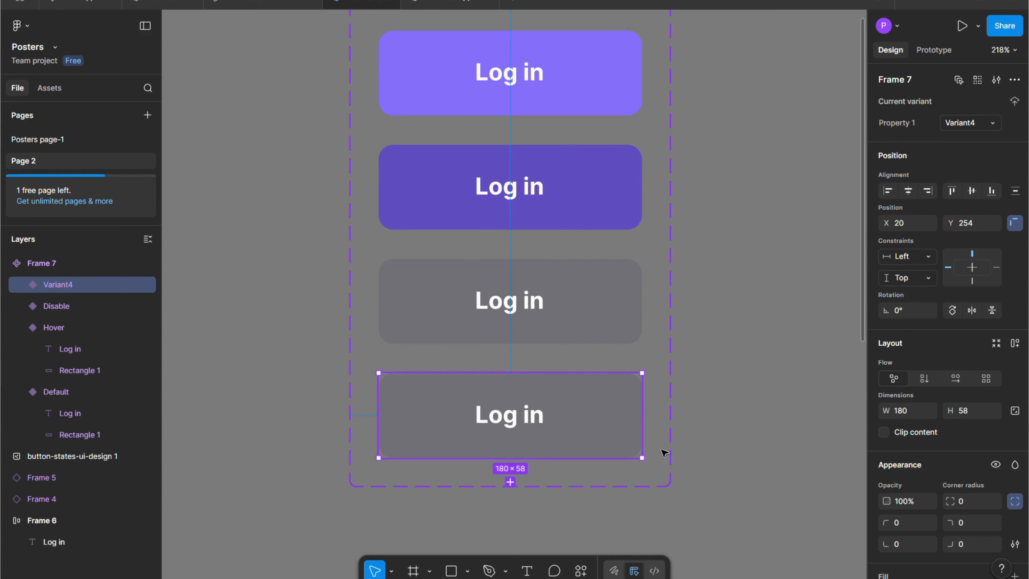
Hide the gray fill of the background rectangle inside the fourth variant.
{"action": "left_click", "coordinate": [23, 285]}
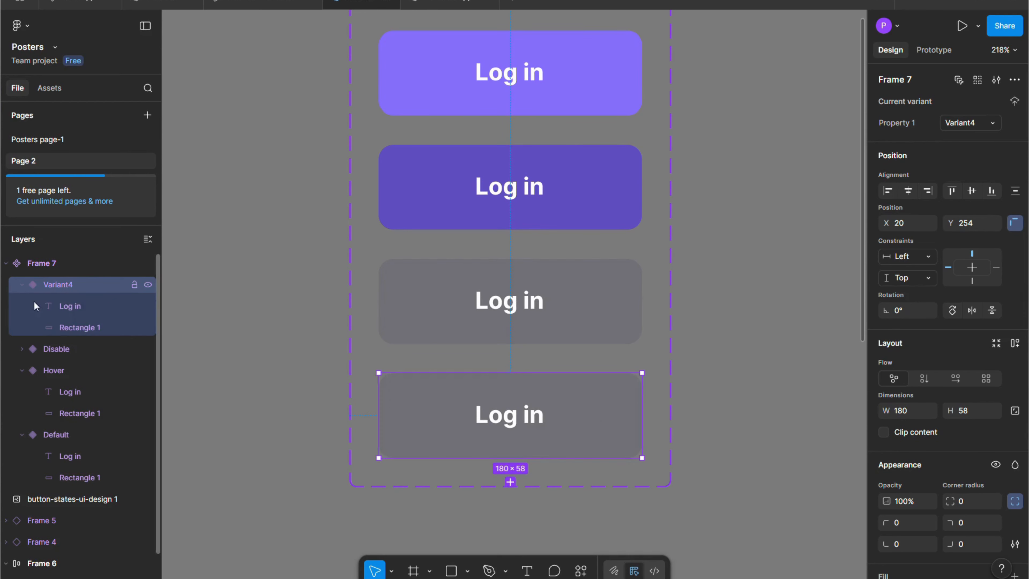
{"action": "left_click", "coordinate": [74, 328]}
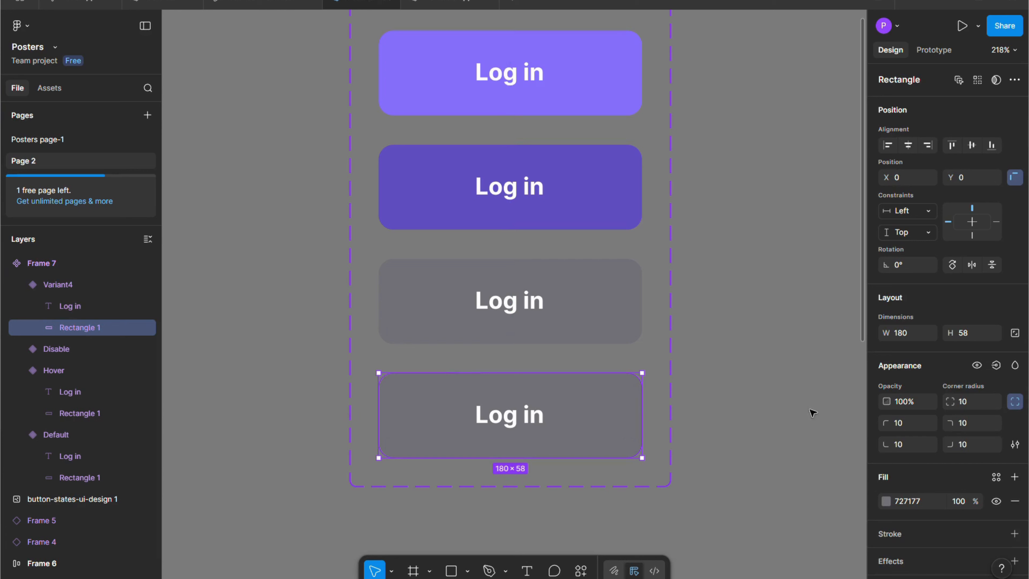
{"action": "left_click", "coordinate": [997, 502]}
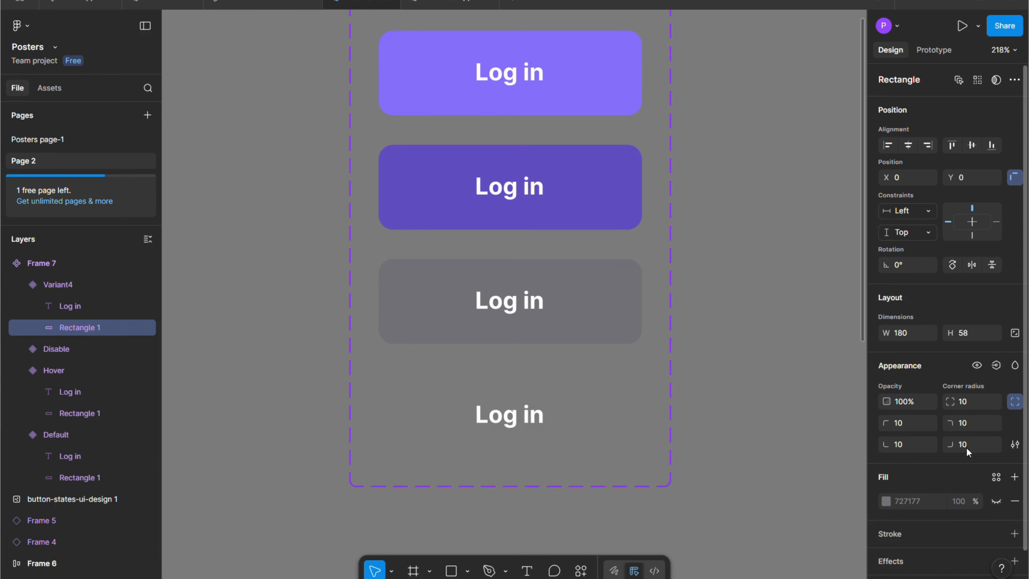
Add a stroke to the fourth variant's rectangle and color it the dark purple 6B22CB.
{"action": "scroll", "coordinate": [974, 462], "scroll_direction": "down", "scroll_amount": 2}
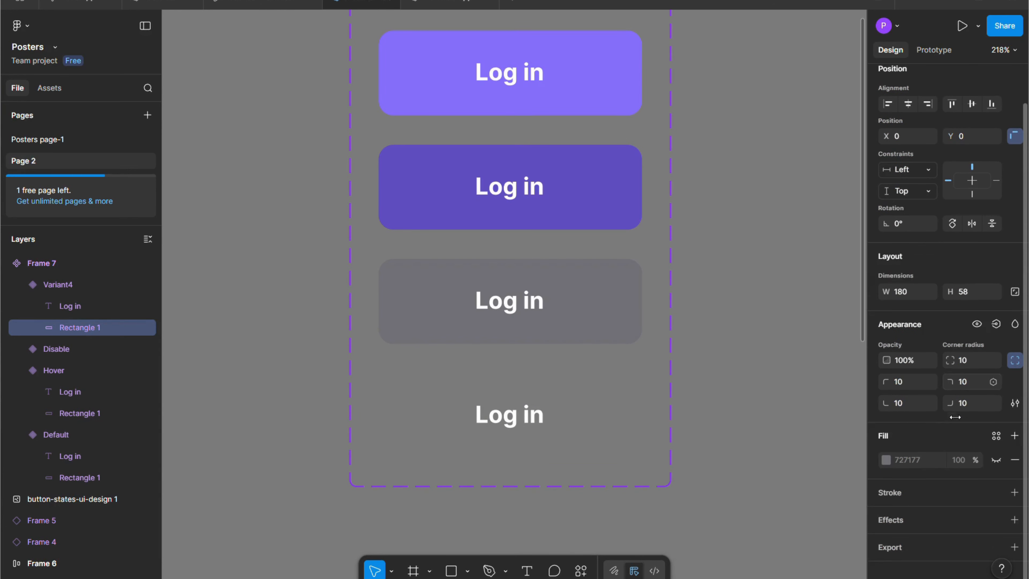
{"action": "left_click", "coordinate": [1015, 493]}
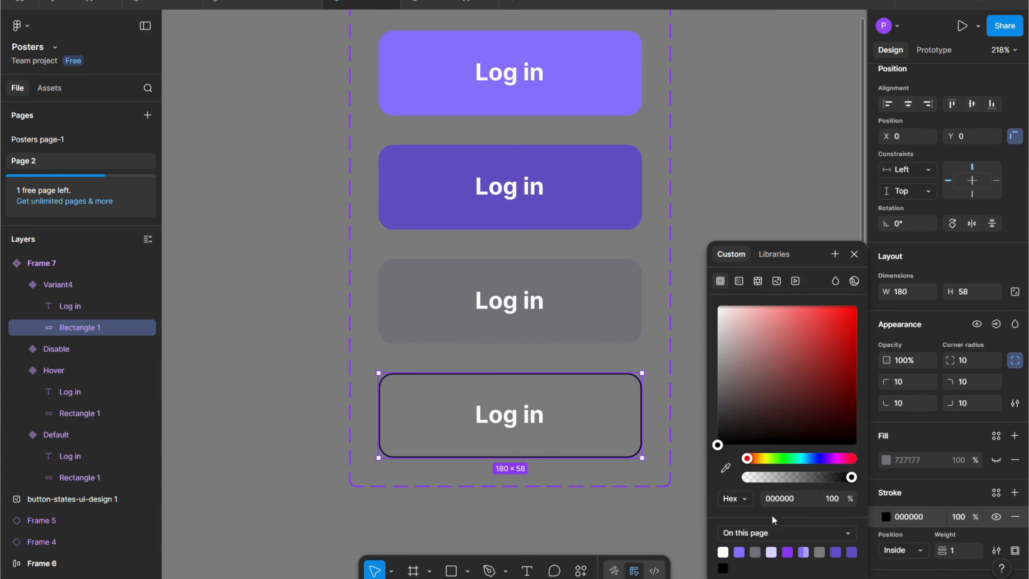
{"action": "left_click", "coordinate": [787, 552]}
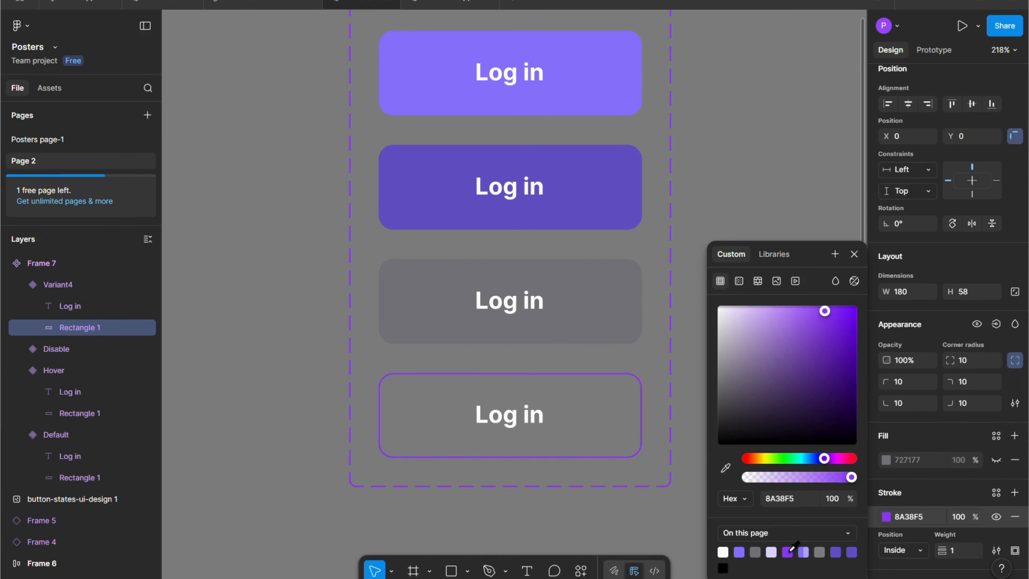
{"action": "left_click_drag", "start_coordinate": [823, 311], "coordinate": [832, 340]}
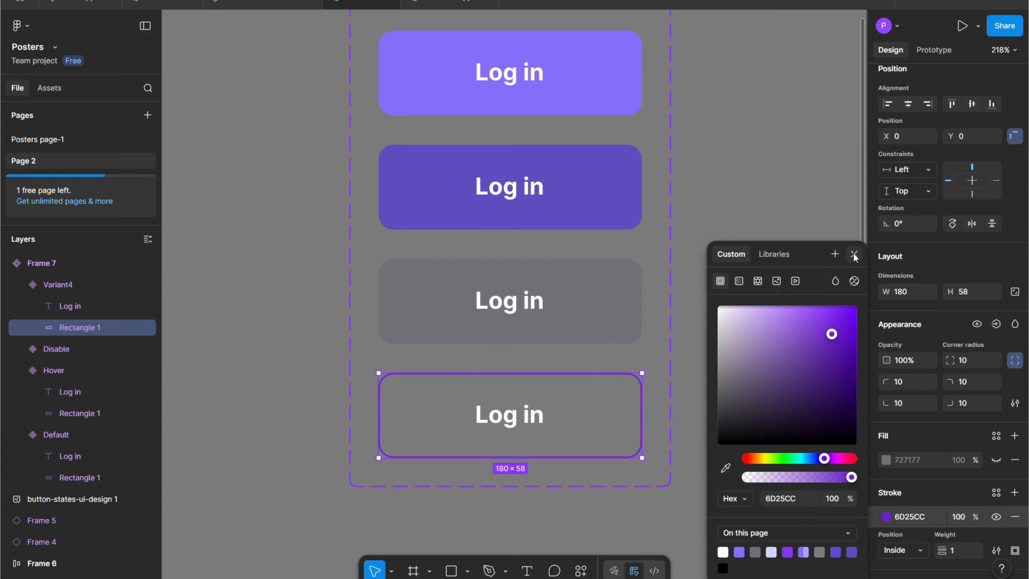
{"action": "left_click_drag", "start_coordinate": [832, 335], "coordinate": [834, 338]}
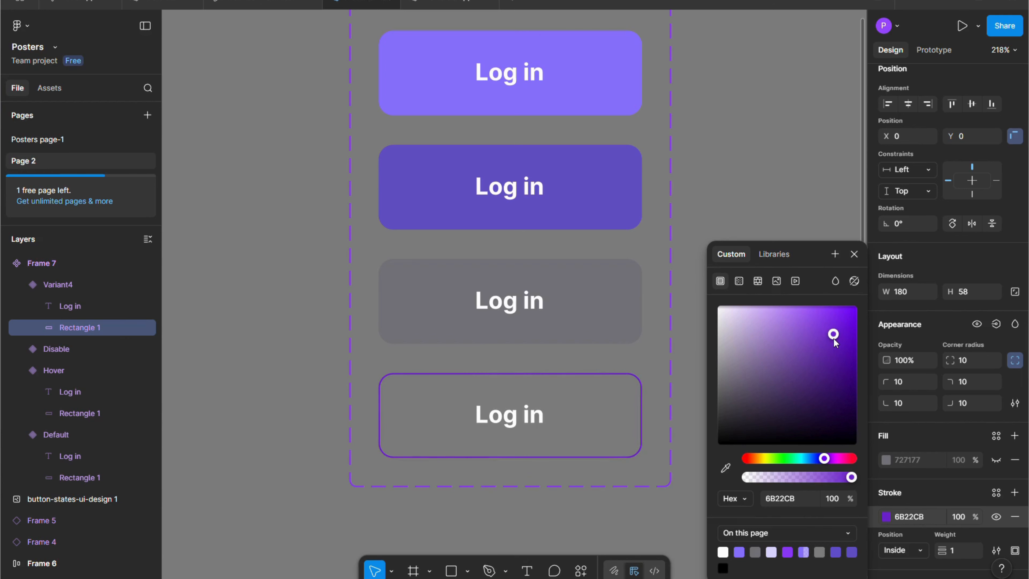
{"action": "left_click", "coordinate": [853, 259]}
Rename the outlined fourth variant's Property 1 value to Active.
{"action": "scroll", "coordinate": [771, 317], "scroll_direction": "down", "scroll_amount": 3}
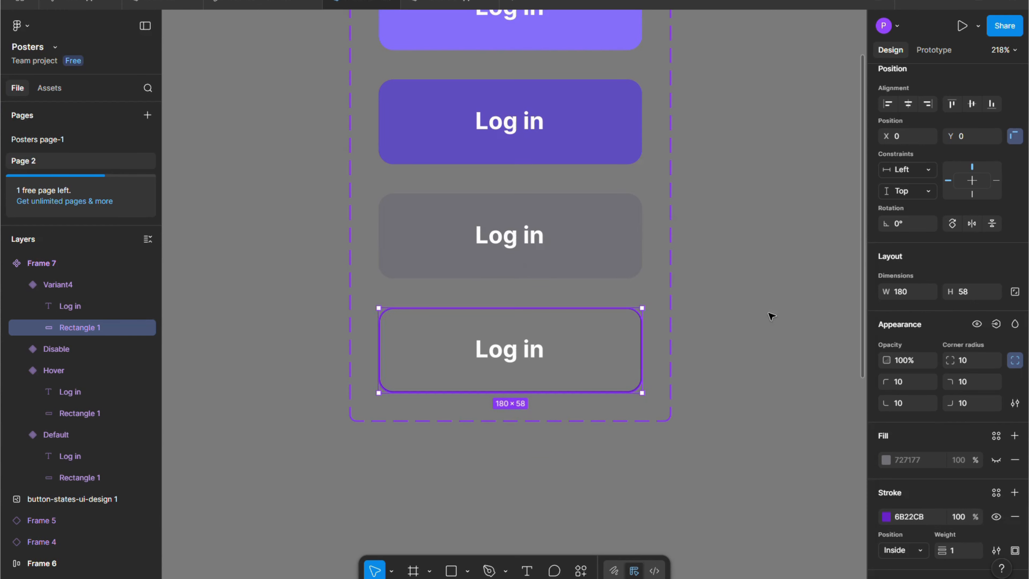
{"action": "left_click", "coordinate": [579, 349]}
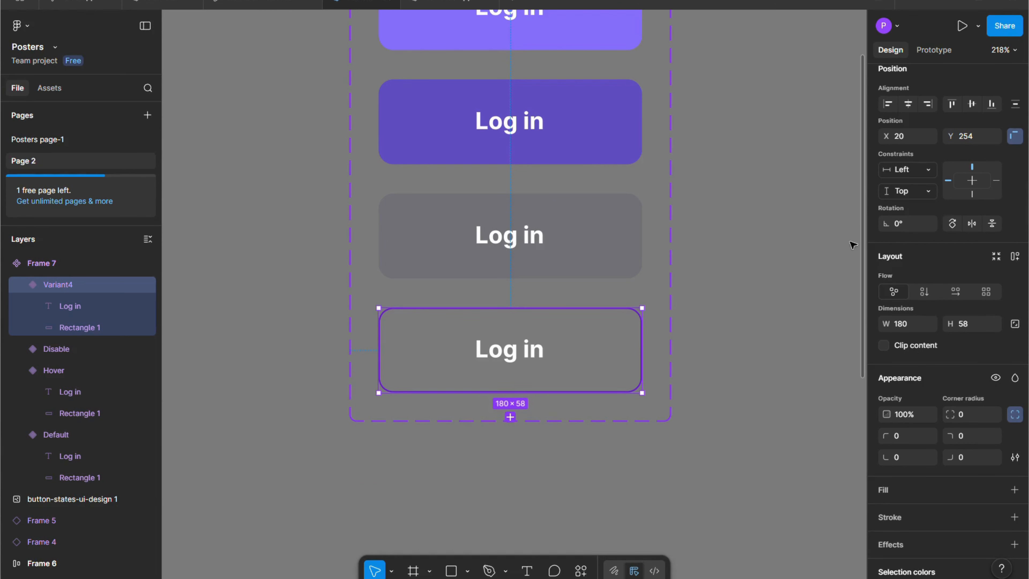
{"action": "scroll", "coordinate": [960, 202], "scroll_direction": "up", "scroll_amount": 2}
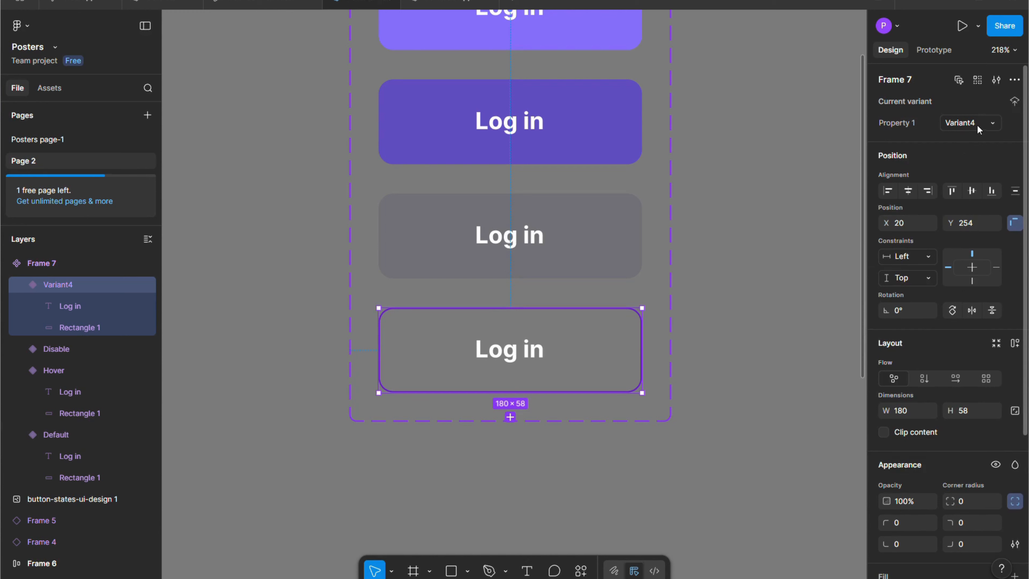
{"action": "double_click", "coordinate": [962, 123]}
{"action": "key", "text": "BackSpace"}
{"action": "type", "text": "Active"}
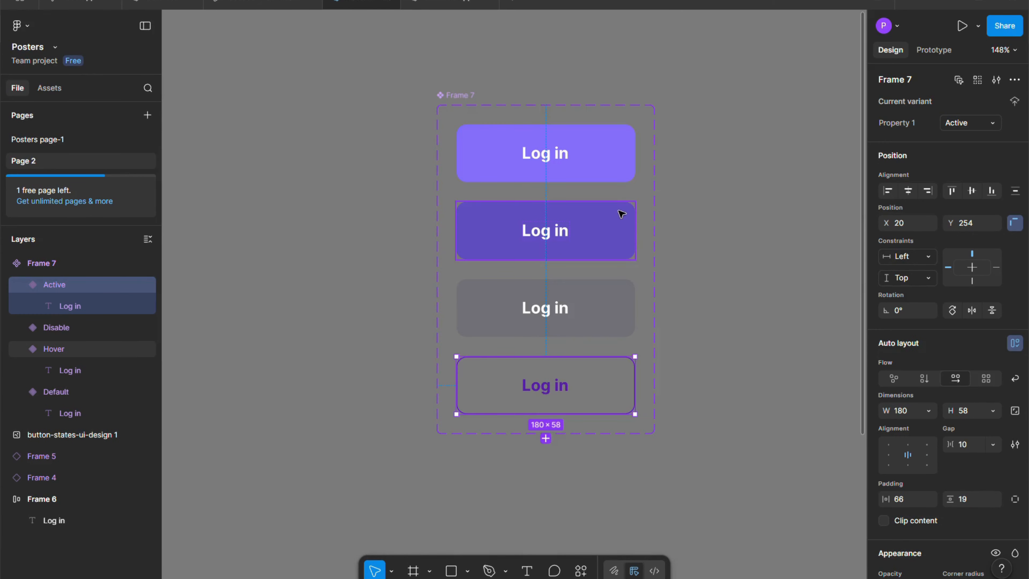
{"action": "scroll", "coordinate": [567, 253], "scroll_direction": "up", "scroll_amount": 2}
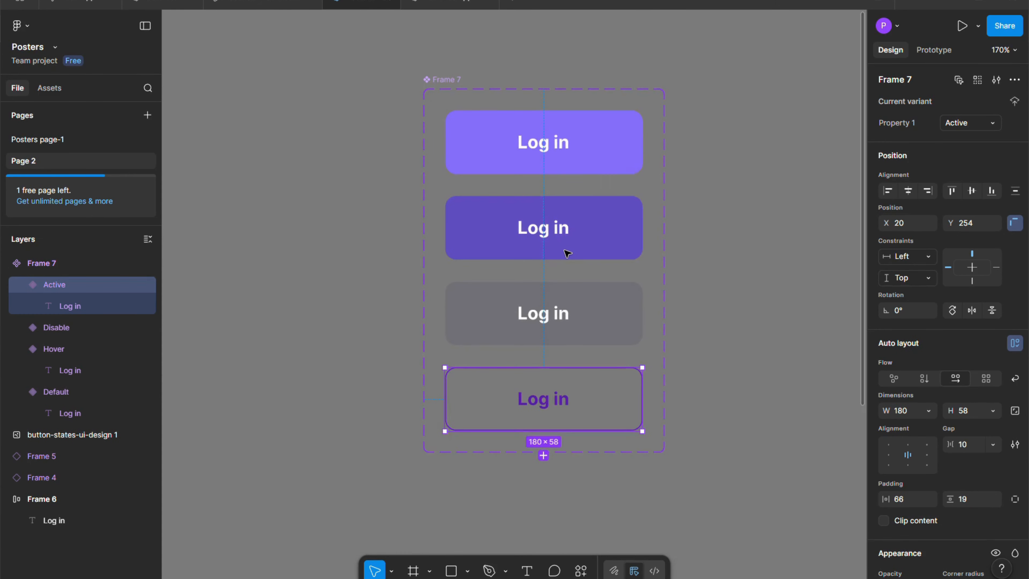
{"action": "scroll", "coordinate": [568, 253], "scroll_direction": "down", "scroll_amount": 5}
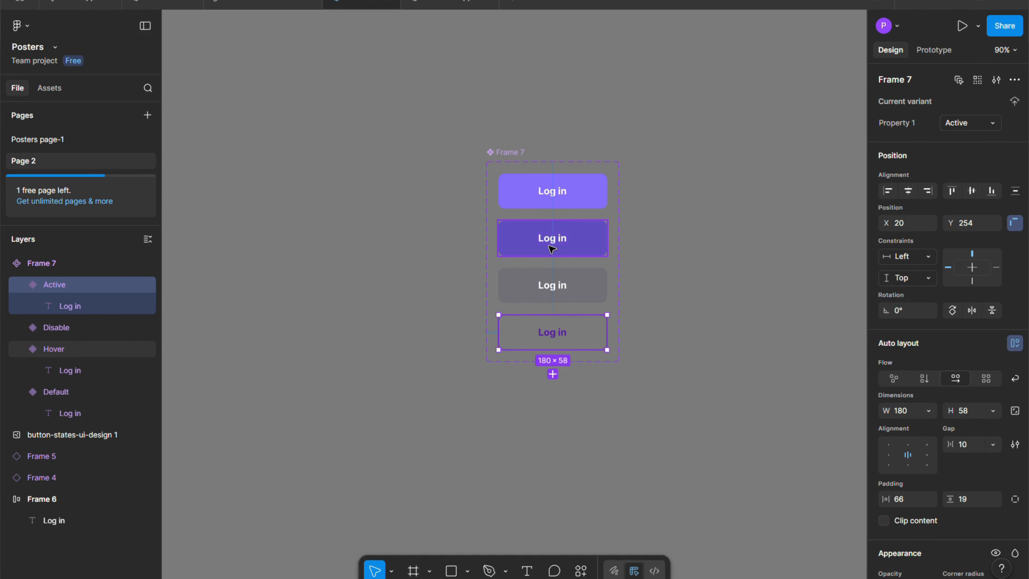
{"action": "scroll", "coordinate": [549, 248], "scroll_direction": "up", "scroll_amount": 8}
{"action": "scroll", "coordinate": [524, 246], "scroll_direction": "down", "scroll_amount": 3}
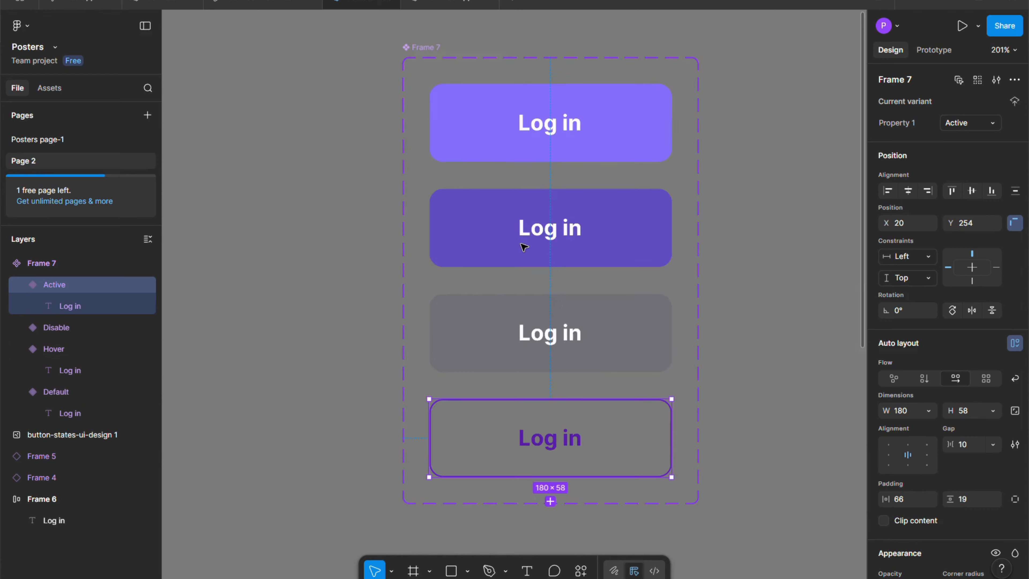
{"action": "scroll", "coordinate": [524, 247], "scroll_direction": "down", "scroll_amount": 4}
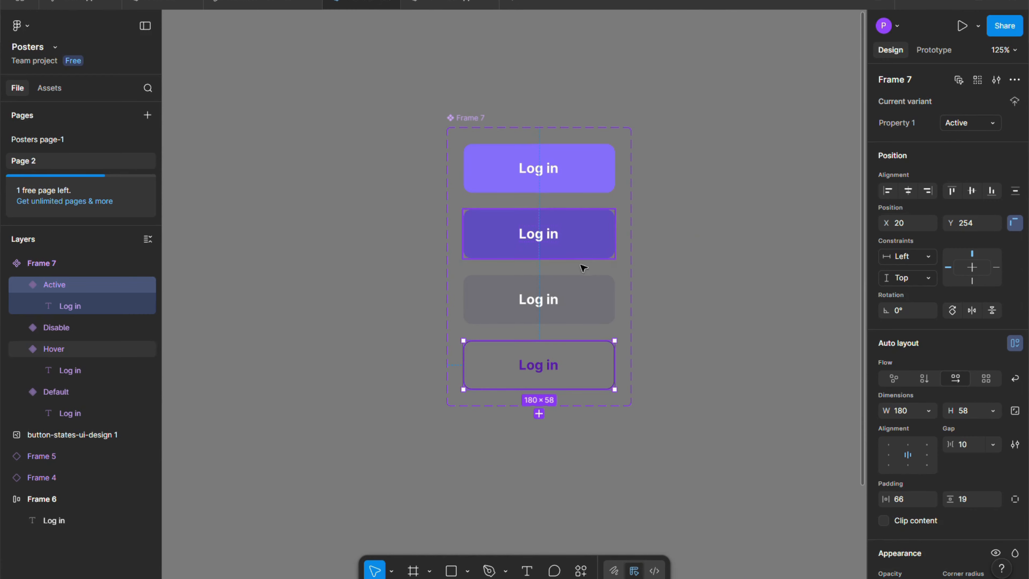
Copy the Default variant out of the component set to place a button instance to its right.
{"action": "left_click", "coordinate": [593, 175]}
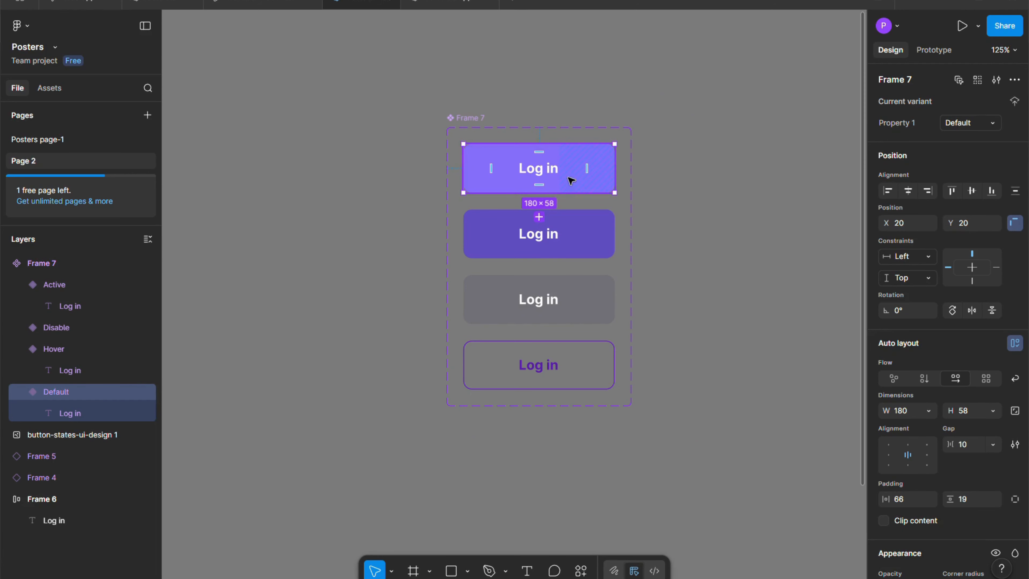
{"action": "left_click", "coordinate": [641, 190]}
{"action": "left_click", "coordinate": [580, 179]}
{"action": "left_click_drag", "start_coordinate": [580, 179], "coordinate": [767, 177]}
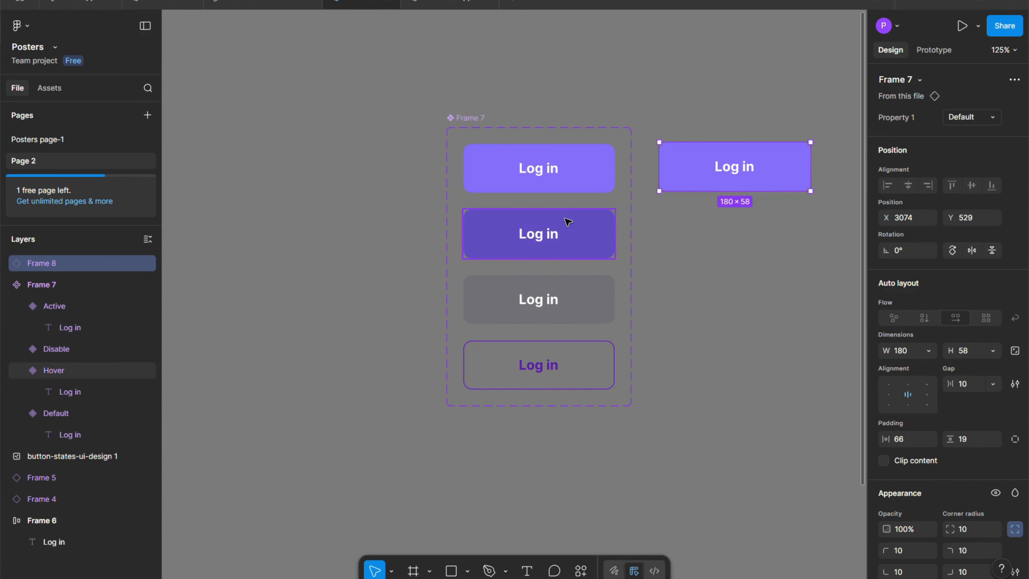
Place a Frame 7 instance from this file's assets to the left of the component set and delete it again.
{"action": "left_click", "coordinate": [48, 94]}
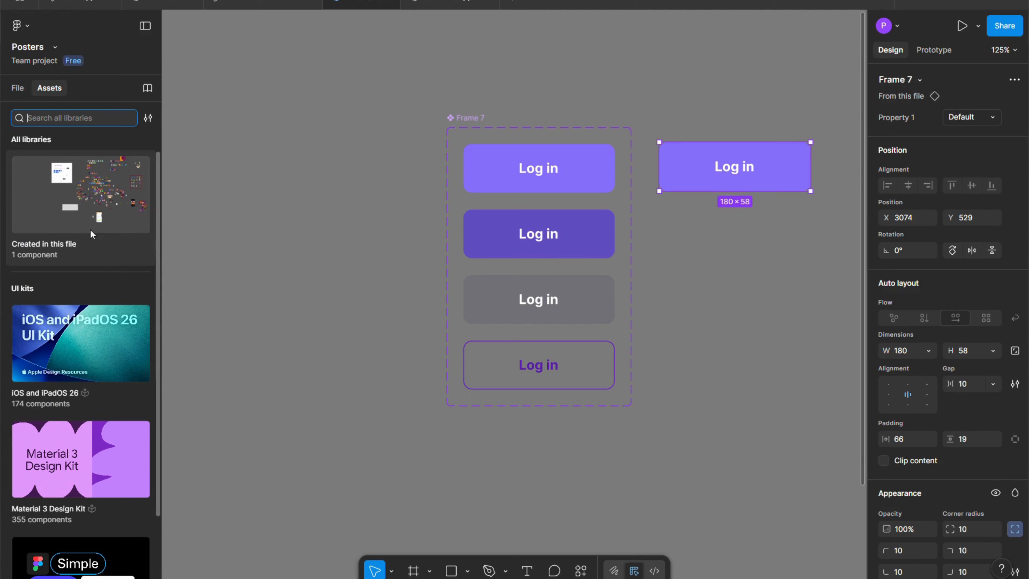
{"action": "left_click", "coordinate": [90, 218]}
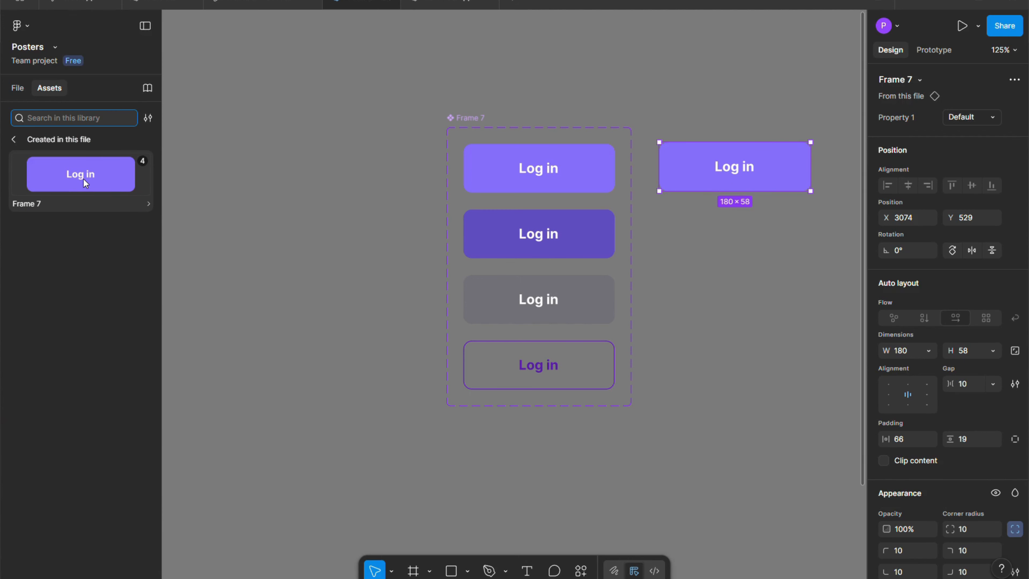
{"action": "left_click_drag", "start_coordinate": [83, 179], "coordinate": [345, 194]}
{"action": "left_click", "coordinate": [347, 133]}
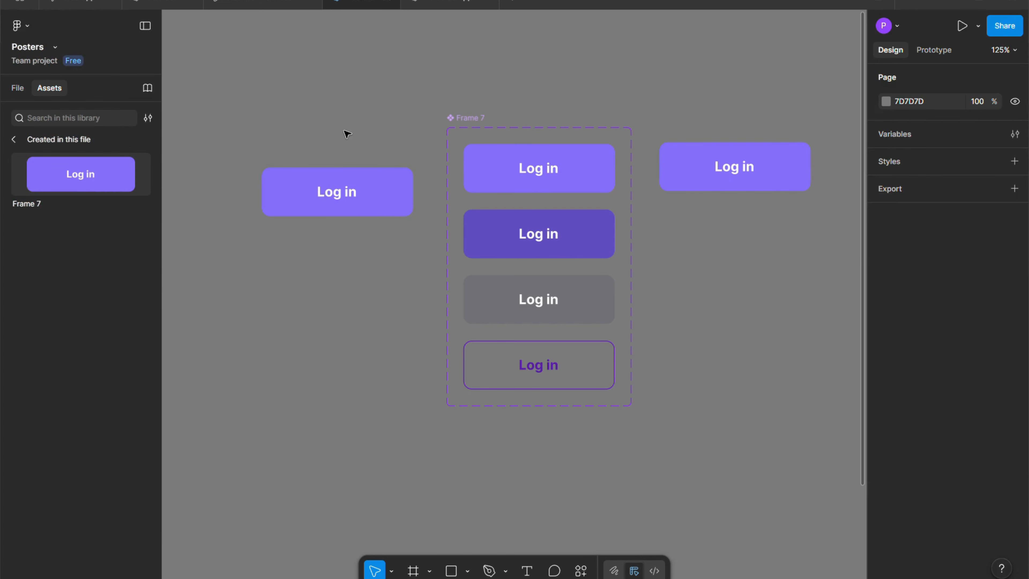
{"action": "left_click", "coordinate": [327, 187]}
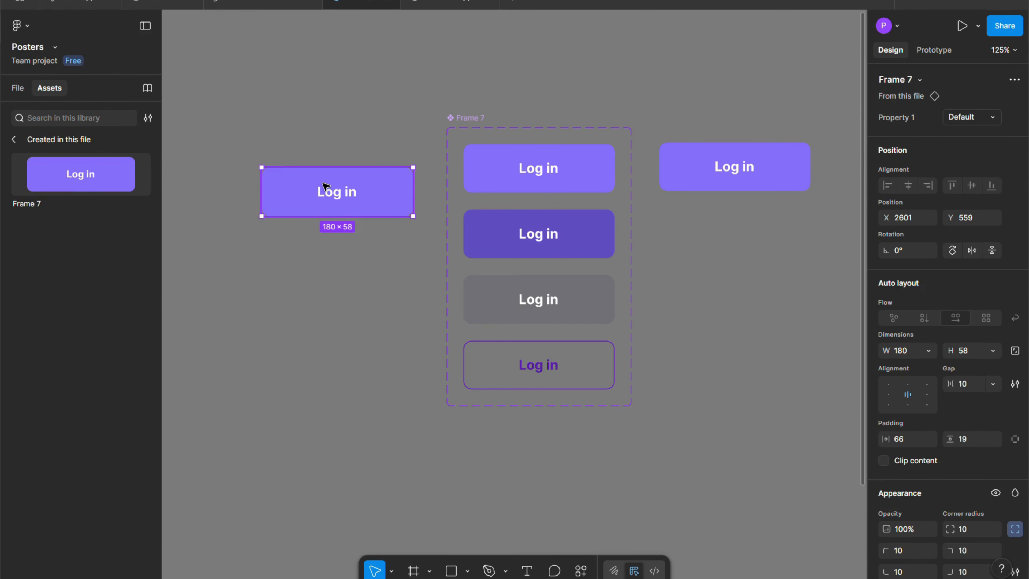
{"action": "key", "text": "Delete"}
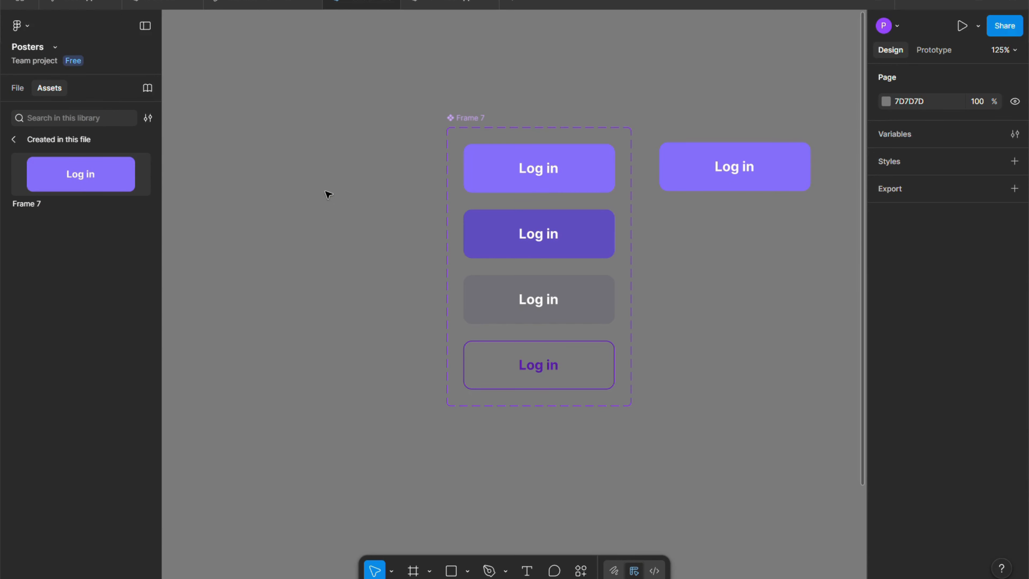
Paste the 1920 × 1338 "Top Tech Trends" page frame onto the empty canvas to the right of the button instance.
{"action": "scroll", "coordinate": [347, 196], "scroll_direction": "down", "scroll_amount": 5}
{"action": "scroll", "coordinate": [346, 194], "scroll_direction": "down", "scroll_amount": 5}
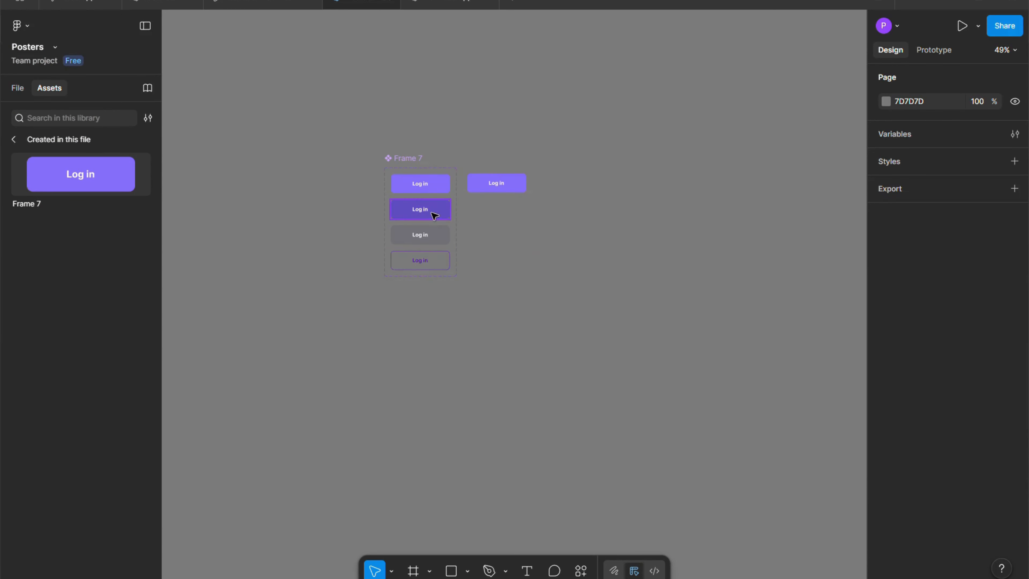
{"action": "scroll", "coordinate": [487, 224], "scroll_direction": "down", "scroll_amount": 3}
{"action": "scroll", "coordinate": [521, 208], "scroll_direction": "up", "scroll_amount": 8}
{"action": "scroll", "coordinate": [488, 210], "scroll_direction": "up", "scroll_amount": 3}
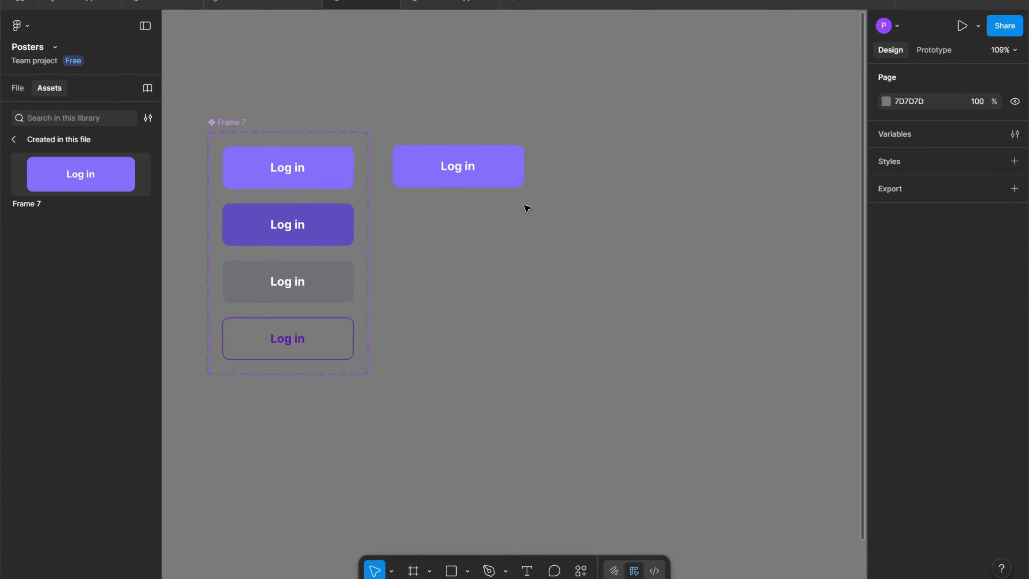
{"action": "scroll", "coordinate": [525, 207], "scroll_direction": "down", "scroll_amount": 3}
{"action": "scroll", "coordinate": [384, 221], "scroll_direction": "down", "scroll_amount": 2}
{"action": "scroll", "coordinate": [547, 237], "scroll_direction": "down", "scroll_amount": 2}
{"action": "scroll", "coordinate": [547, 236], "scroll_direction": "up", "scroll_amount": 3}
{"action": "right_click", "coordinate": [546, 222]}
{"action": "left_click", "coordinate": [608, 233]}
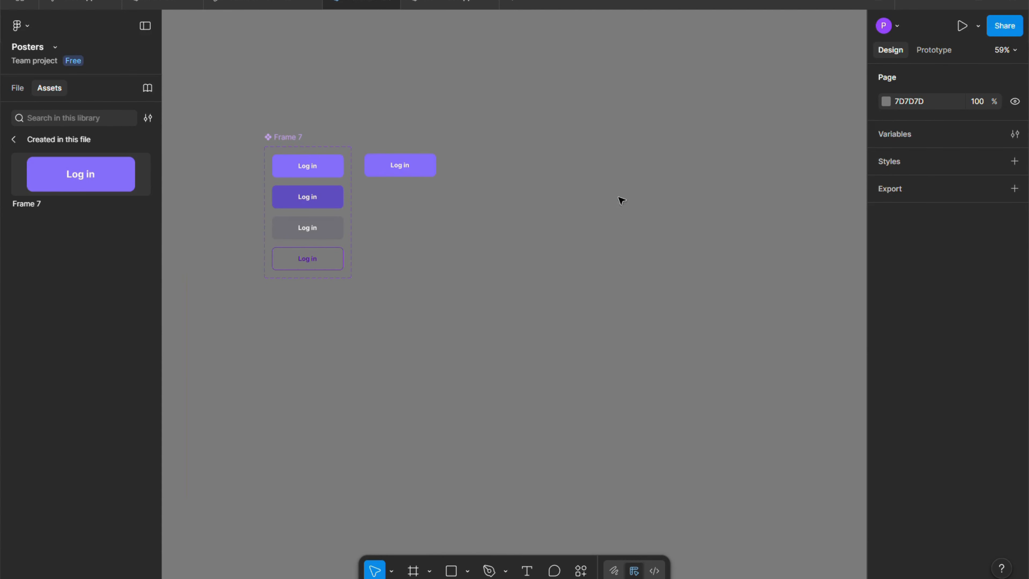
Move the pasted page frame beside the "Log in" button instance, at X 3364 and Y 529.
{"action": "scroll", "coordinate": [609, 186], "scroll_direction": "down", "scroll_amount": 5}
{"action": "left_click_drag", "start_coordinate": [593, 137], "coordinate": [543, 102]}
{"action": "scroll", "coordinate": [705, 120], "scroll_direction": "down", "scroll_amount": 3}
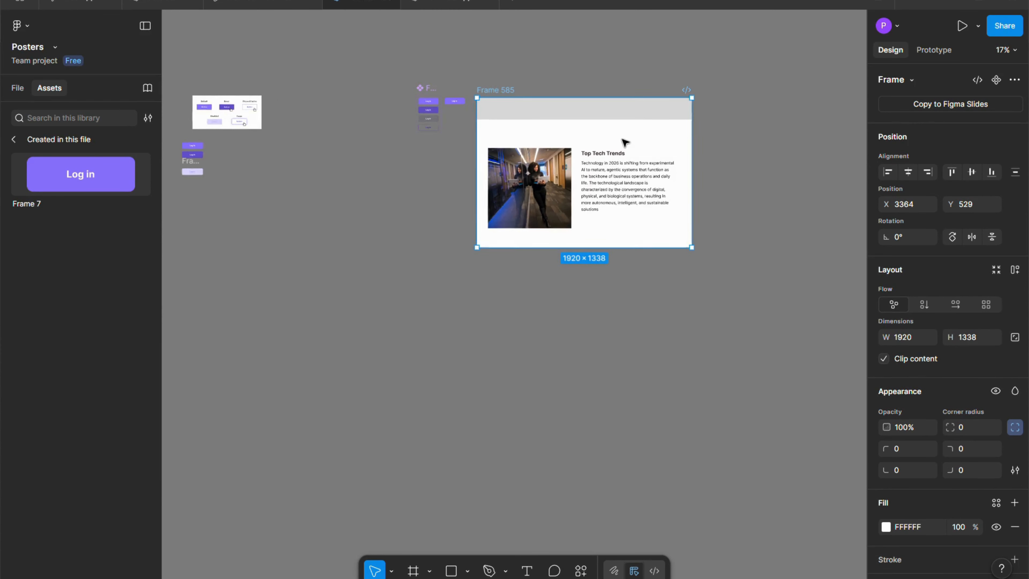
Move the standalone "Log in" button instance into the grey header of the page frame, at X 1627 and Y 69.
{"action": "scroll", "coordinate": [624, 142], "scroll_direction": "up", "scroll_amount": 3}
{"action": "left_click_drag", "start_coordinate": [325, 90], "coordinate": [700, 103]}
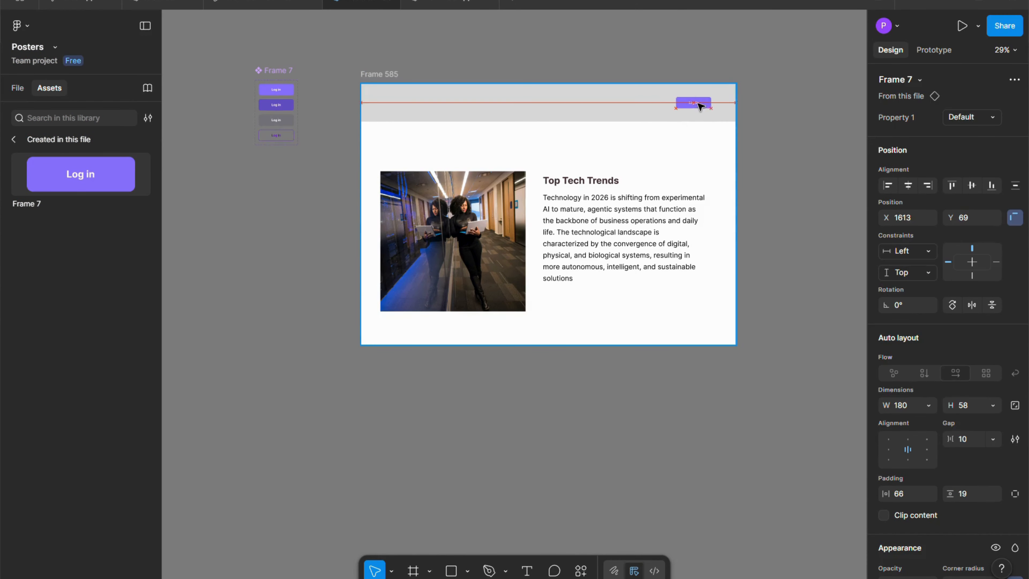
{"action": "scroll", "coordinate": [697, 103], "scroll_direction": "up", "scroll_amount": 3}
{"action": "scroll", "coordinate": [714, 102], "scroll_direction": "down", "scroll_amount": 1}
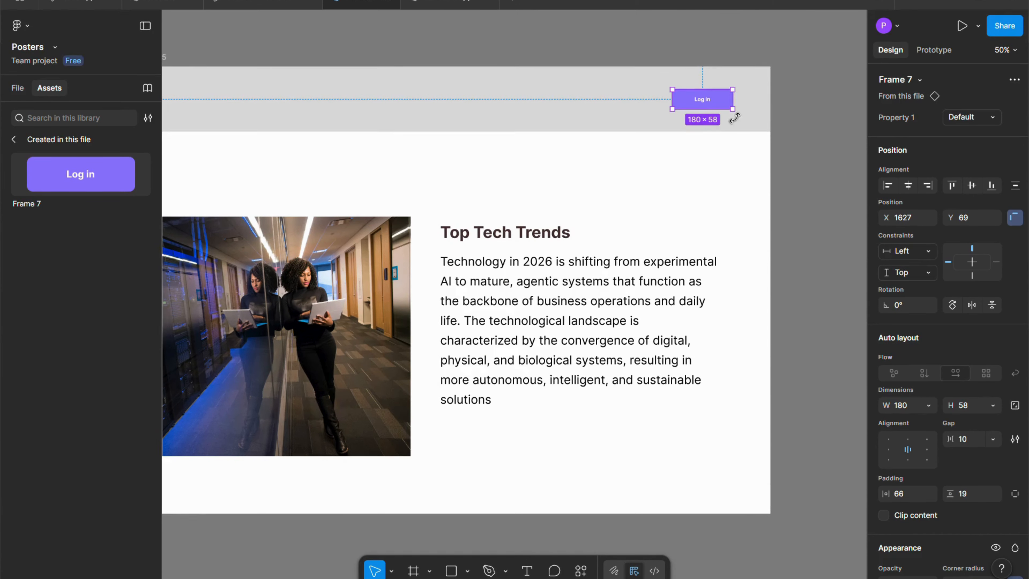
Switch the header button instance's Property 1 to the Disable variant.
{"action": "scroll", "coordinate": [736, 117], "scroll_direction": "down", "scroll_amount": 1}
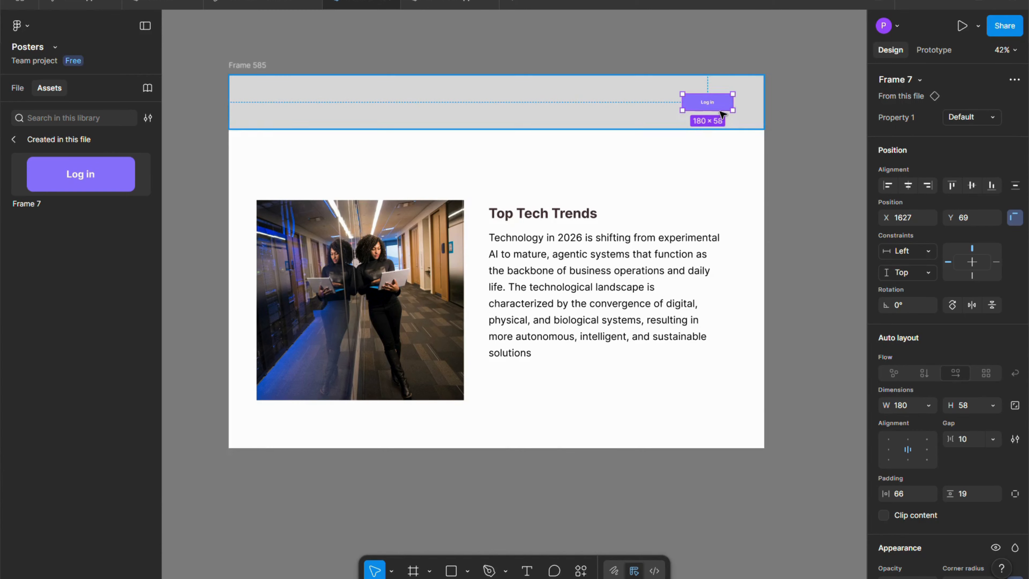
{"action": "scroll", "coordinate": [718, 110], "scroll_direction": "up", "scroll_amount": 3}
{"action": "scroll", "coordinate": [725, 102], "scroll_direction": "up", "scroll_amount": 1}
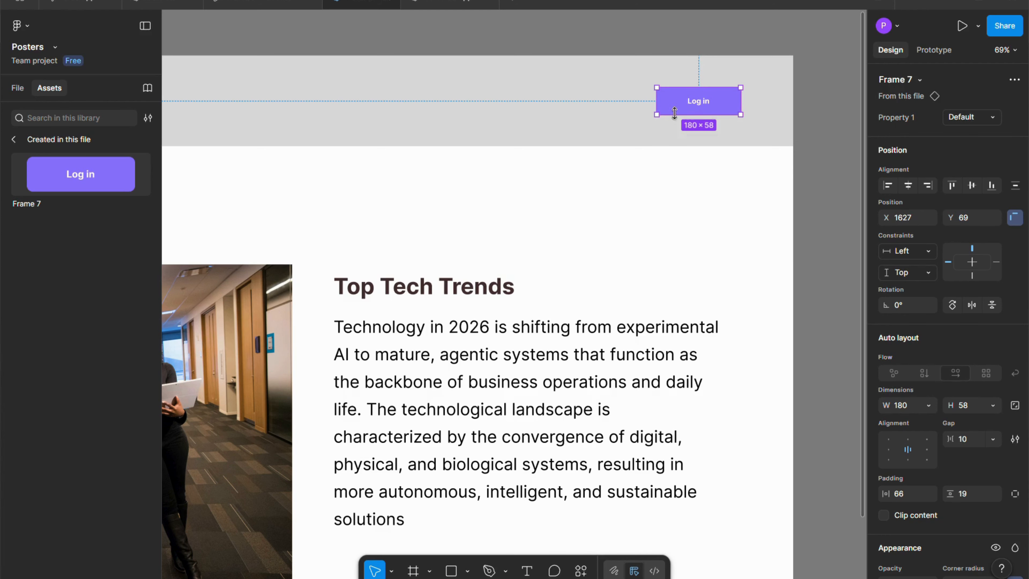
{"action": "scroll", "coordinate": [636, 117], "scroll_direction": "down", "scroll_amount": 5}
{"action": "scroll", "coordinate": [683, 107], "scroll_direction": "up", "scroll_amount": 3}
{"action": "scroll", "coordinate": [682, 107], "scroll_direction": "up", "scroll_amount": 3}
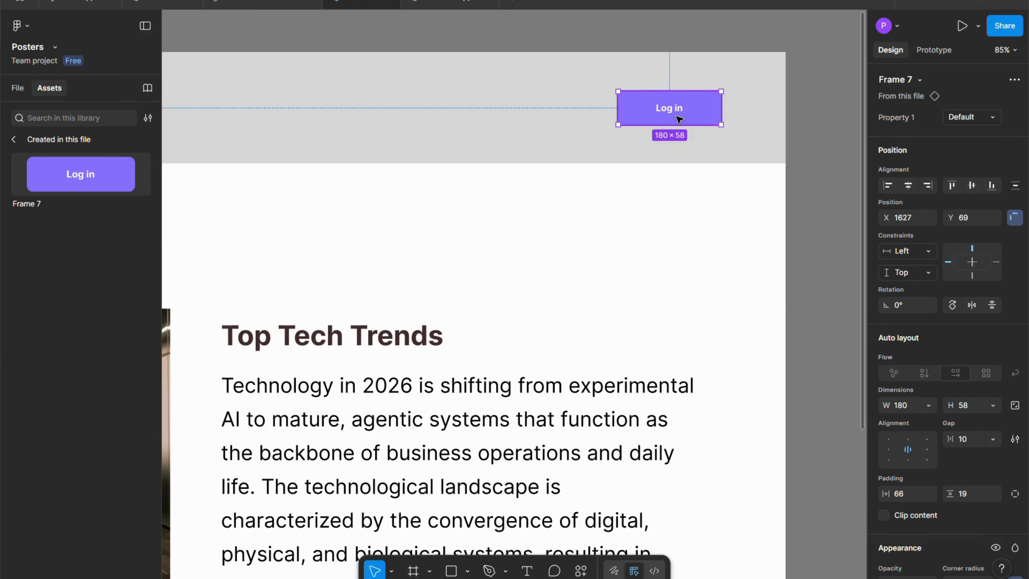
{"action": "scroll", "coordinate": [679, 119], "scroll_direction": "down", "scroll_amount": 4}
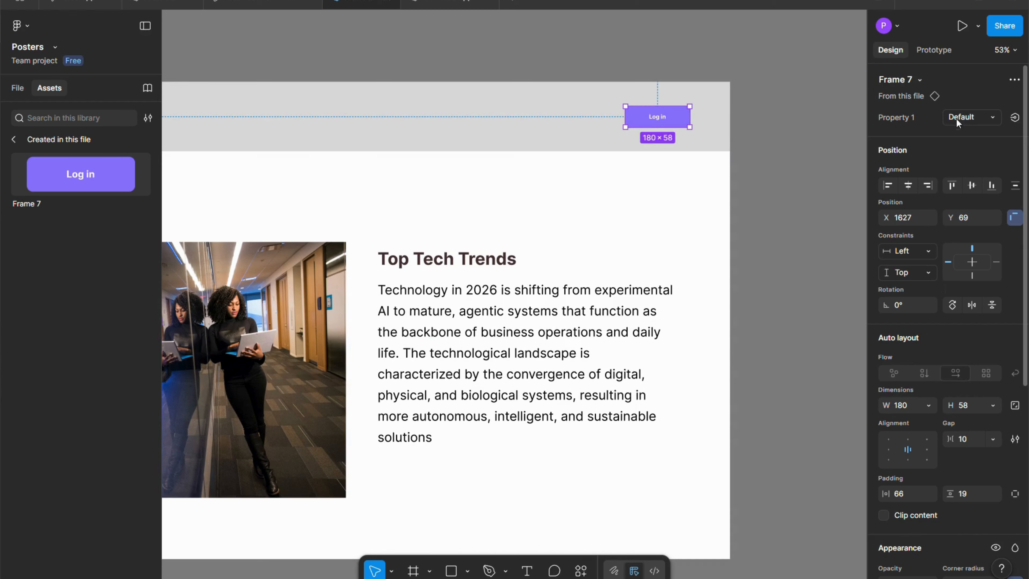
{"action": "left_click", "coordinate": [993, 115]}
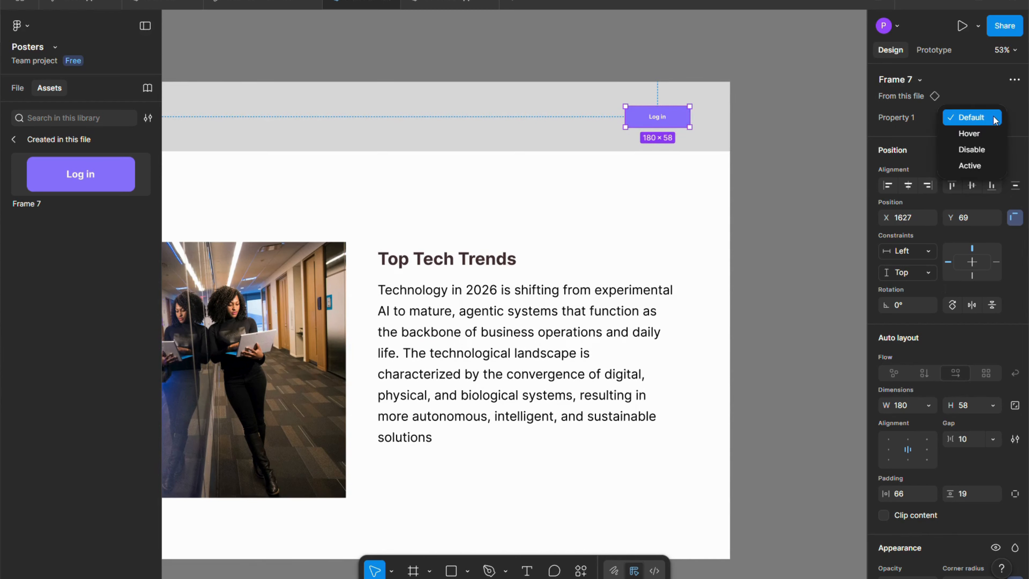
{"action": "left_click", "coordinate": [984, 153]}
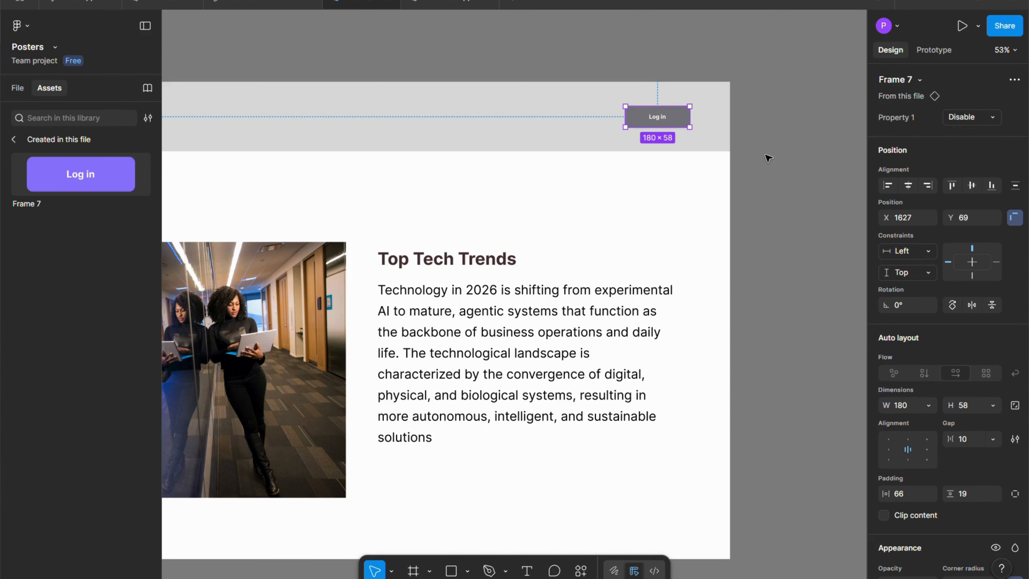
Place another Default "Log in" button instance below the Top Tech Trends paragraph, at X 932 and Y 1061.
{"action": "scroll", "coordinate": [710, 140], "scroll_direction": "up", "scroll_amount": 3}
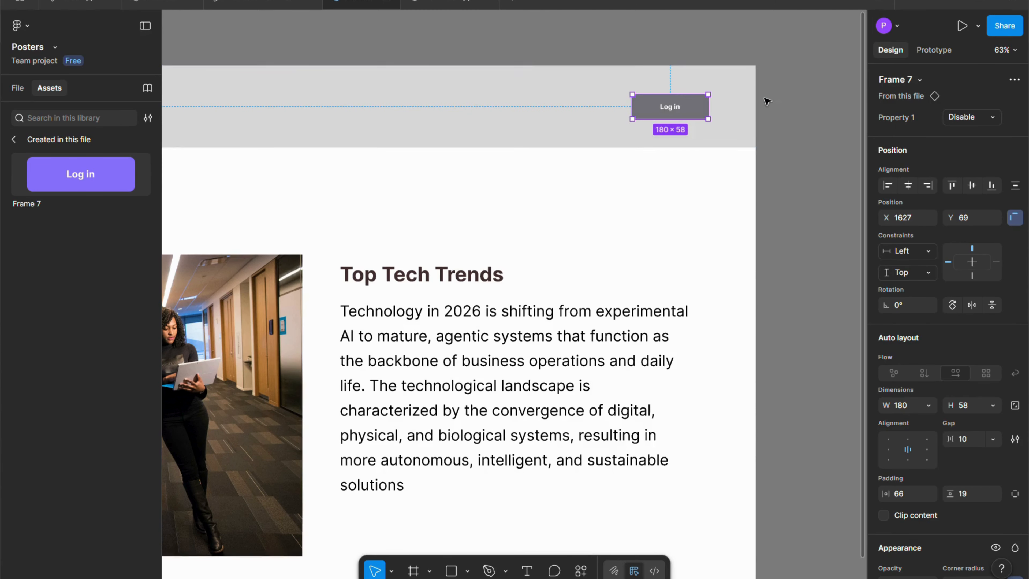
{"action": "left_click", "coordinate": [441, 17]}
{"action": "key", "text": "shift+1"}
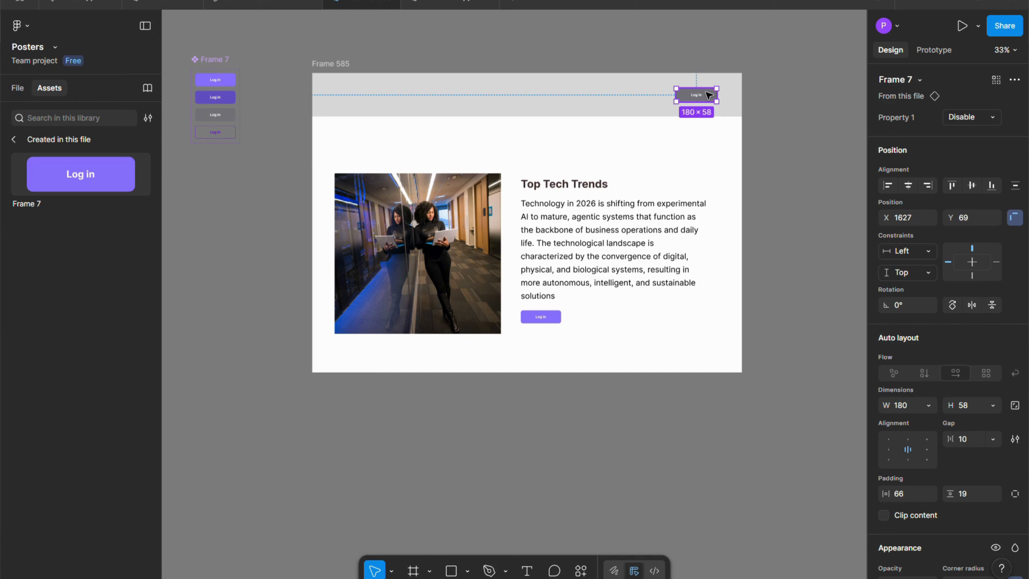
Set the header button instance's Property 1 to the Active variant and deselect it.
{"action": "scroll", "coordinate": [733, 104], "scroll_direction": "up", "scroll_amount": 5}
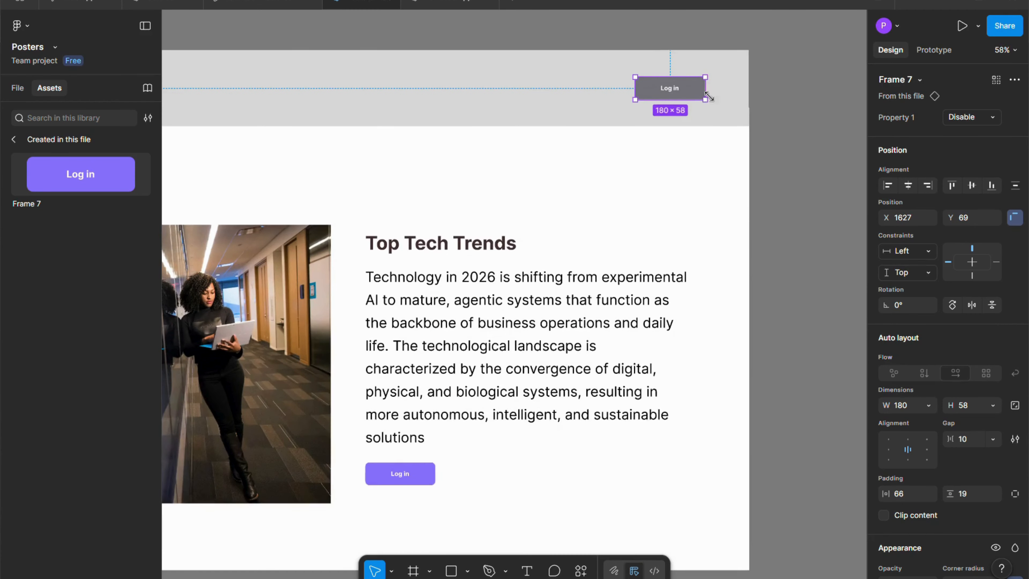
{"action": "left_click", "coordinate": [993, 117]}
{"action": "left_click", "coordinate": [970, 133]}
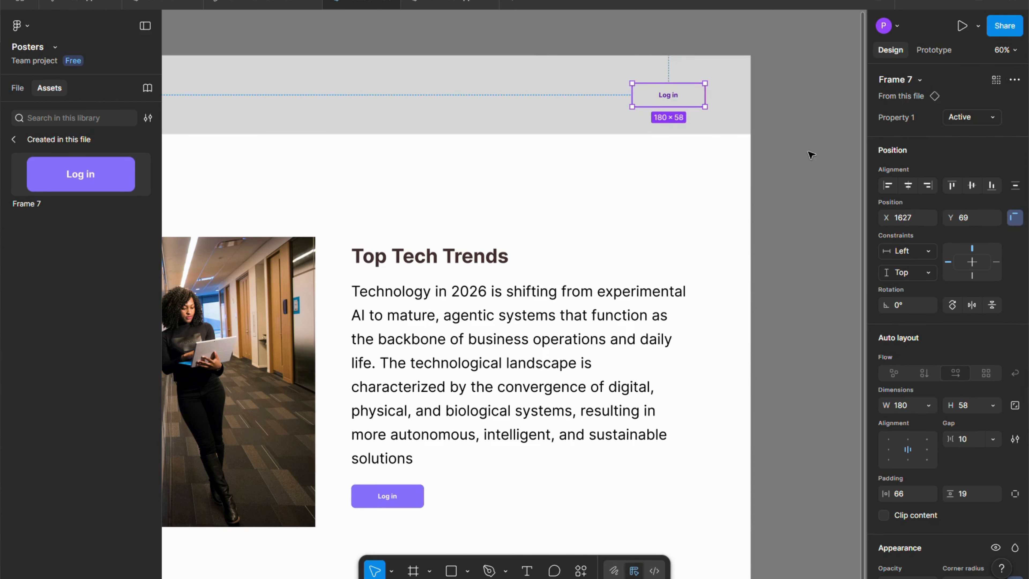
{"action": "left_click", "coordinate": [809, 153]}
Change the label of the button instance below the paragraph to "Learn More".
{"action": "scroll", "coordinate": [797, 145], "scroll_direction": "down", "scroll_amount": 4}
{"action": "scroll", "coordinate": [792, 146], "scroll_direction": "down", "scroll_amount": 3}
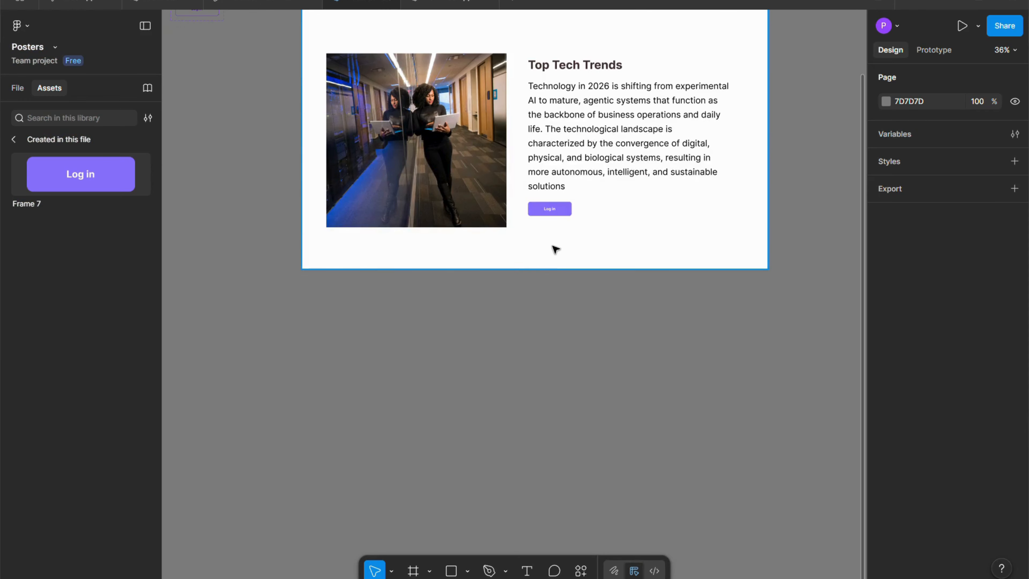
{"action": "scroll", "coordinate": [557, 239], "scroll_direction": "up", "scroll_amount": 8}
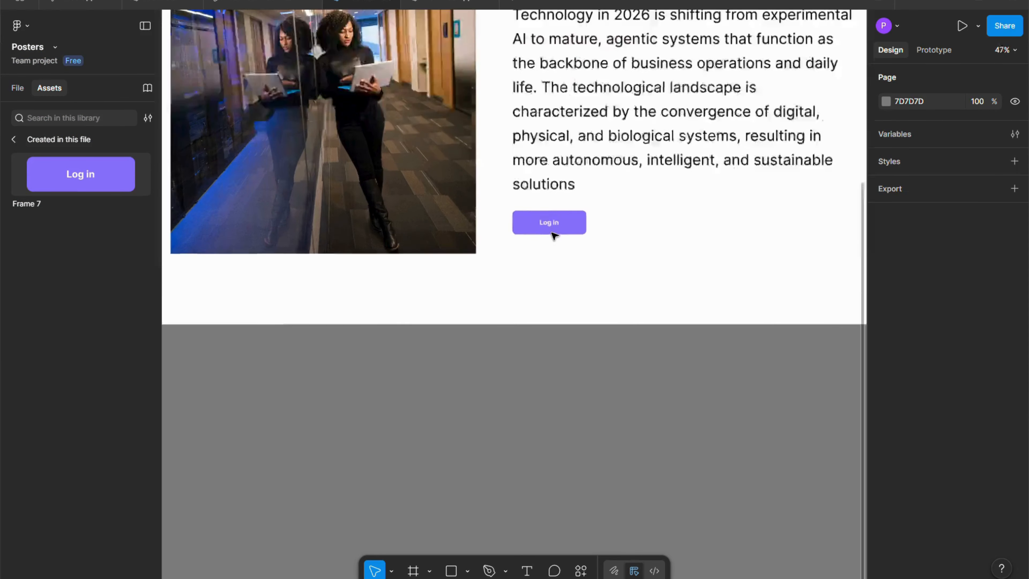
{"action": "left_click", "coordinate": [584, 223]}
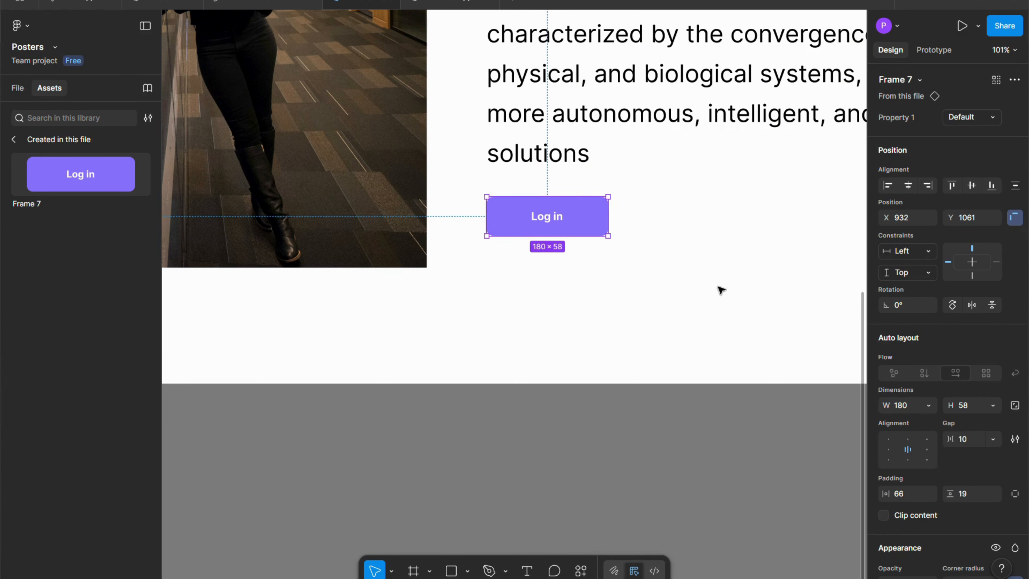
{"action": "left_click", "coordinate": [686, 279]}
{"action": "left_click", "coordinate": [549, 221]}
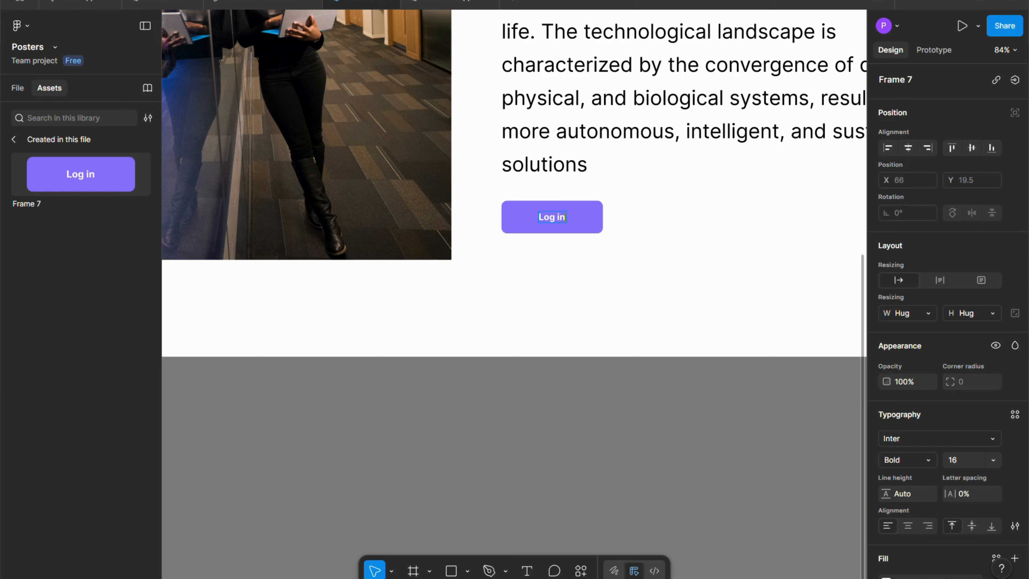
{"action": "key", "text": "BackSpace"}
{"action": "key", "text": "BackSpace"}
{"action": "key", "text": "BackSpace"}
{"action": "key", "text": "BackSpace"}
{"action": "key", "text": "BackSpace"}
{"action": "key", "text": "BackSpace"}
{"action": "type", "text": "Learn Mre"}
{"action": "left_click", "coordinate": [565, 219]}
{"action": "type", "text": "o"}
{"action": "left_click", "coordinate": [659, 264]}
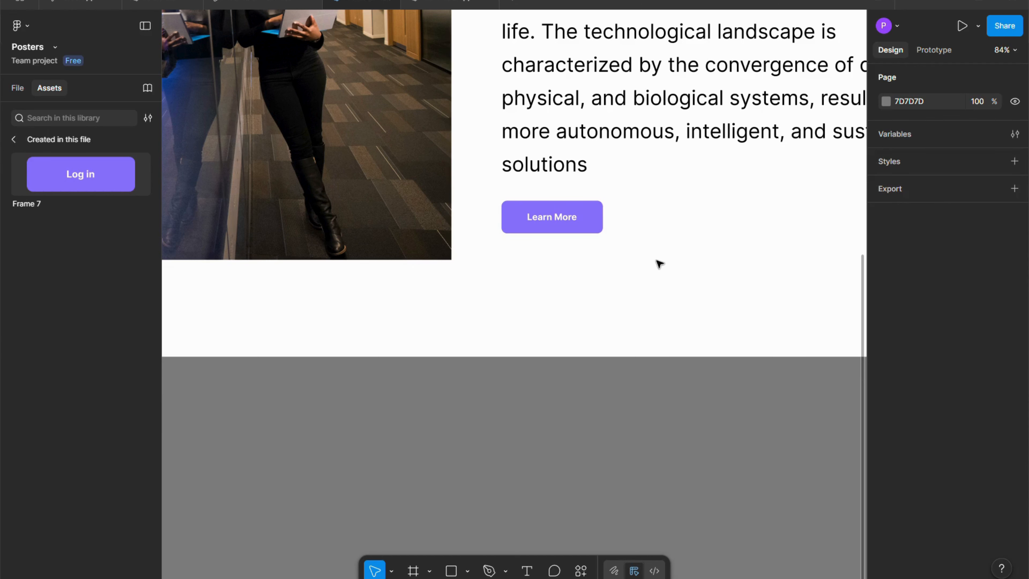
Examine the page frame with its header and paragraph buttons alongside the button component set.
{"action": "scroll", "coordinate": [554, 261], "scroll_direction": "down", "scroll_amount": 1}
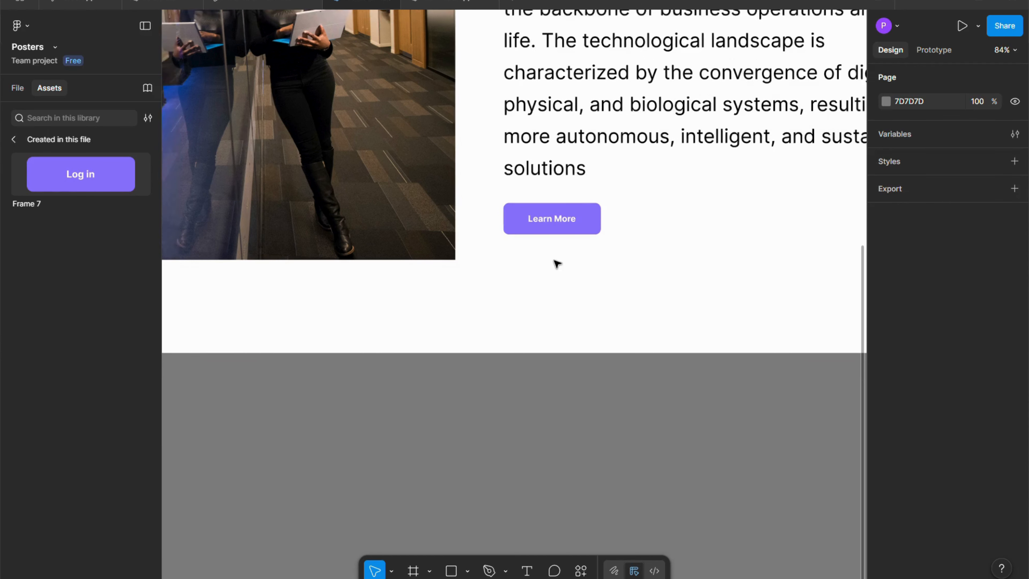
{"action": "scroll", "coordinate": [556, 264], "scroll_direction": "down", "scroll_amount": 3}
{"action": "scroll", "coordinate": [580, 252], "scroll_direction": "up", "scroll_amount": 1}
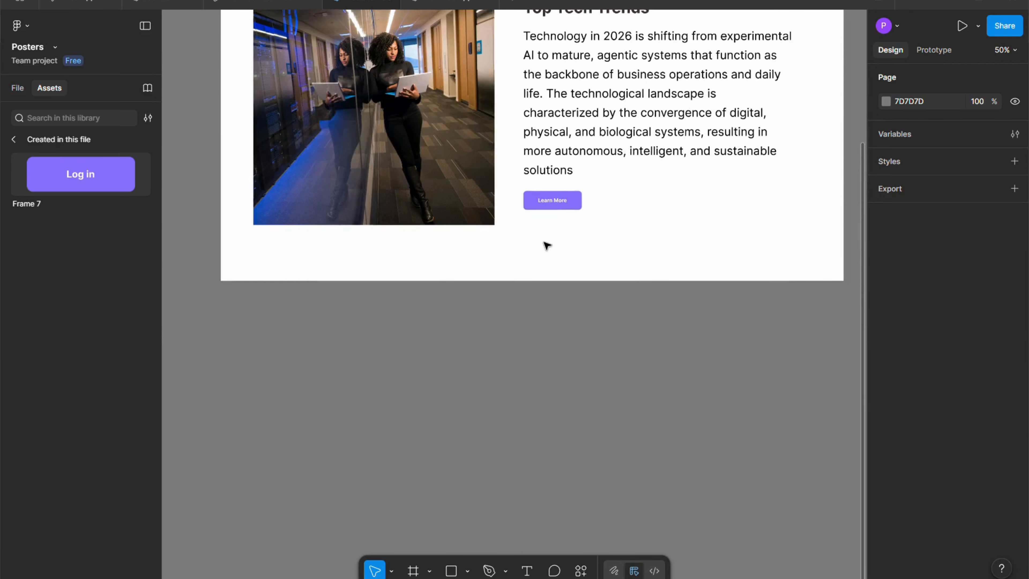
{"action": "scroll", "coordinate": [555, 240], "scroll_direction": "down", "scroll_amount": 3}
{"action": "scroll", "coordinate": [644, 213], "scroll_direction": "up", "scroll_amount": 3}
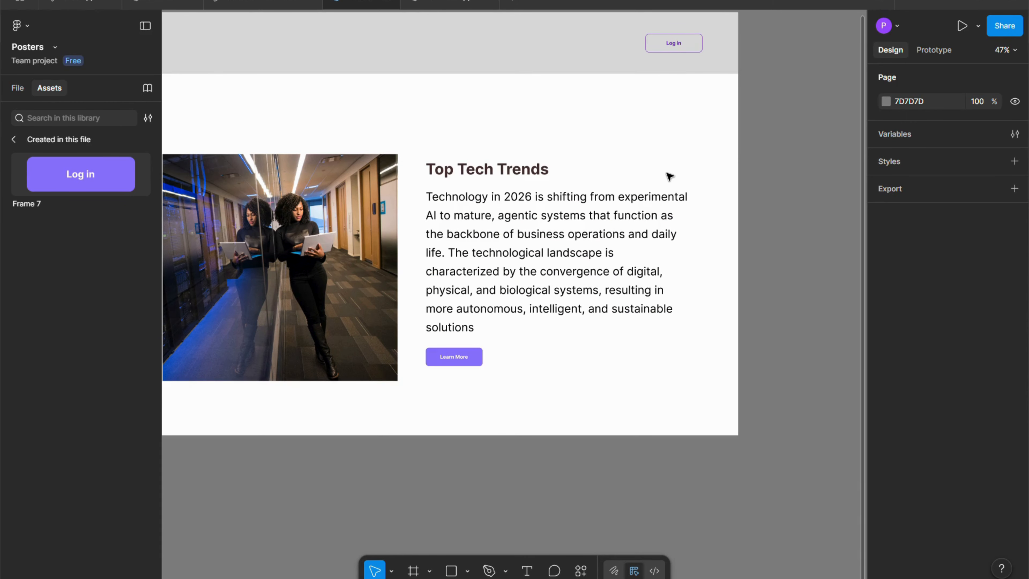
{"action": "scroll", "coordinate": [670, 176], "scroll_direction": "down", "scroll_amount": 1}
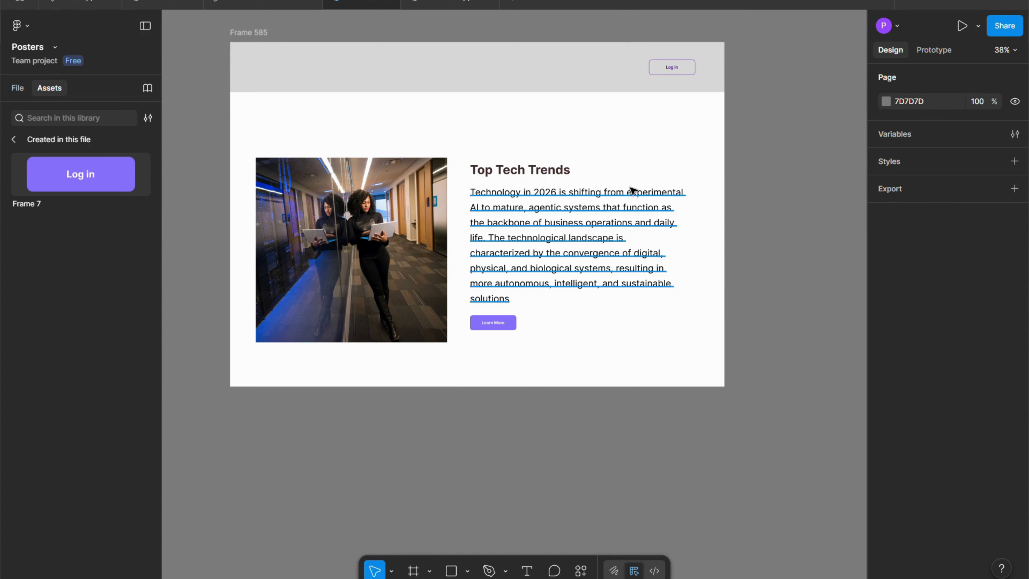
{"action": "scroll", "coordinate": [629, 180], "scroll_direction": "down", "scroll_amount": 2}
{"action": "scroll", "coordinate": [497, 186], "scroll_direction": "up", "scroll_amount": 3}
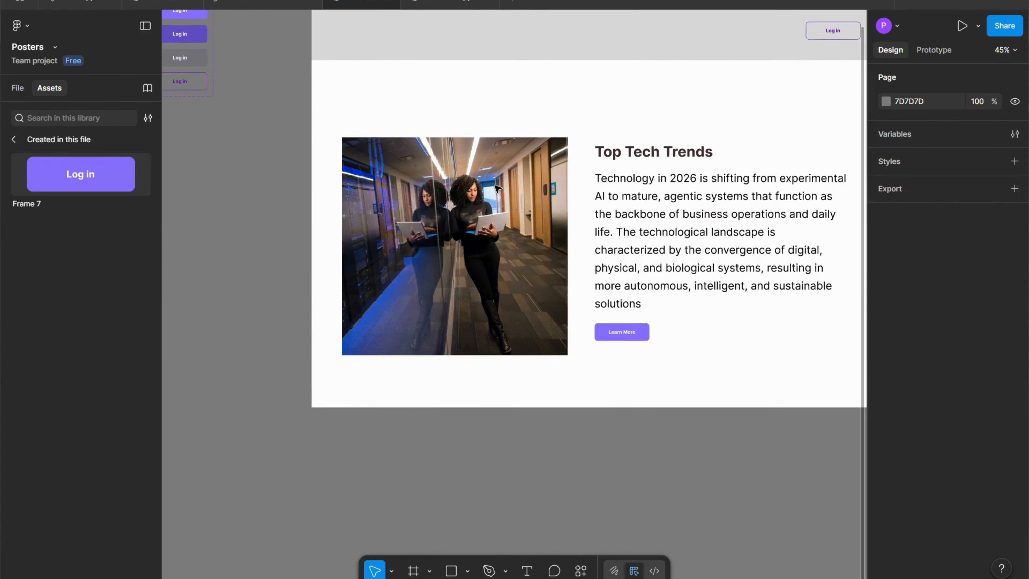
{"action": "scroll", "coordinate": [497, 186], "scroll_direction": "down", "scroll_amount": 2}
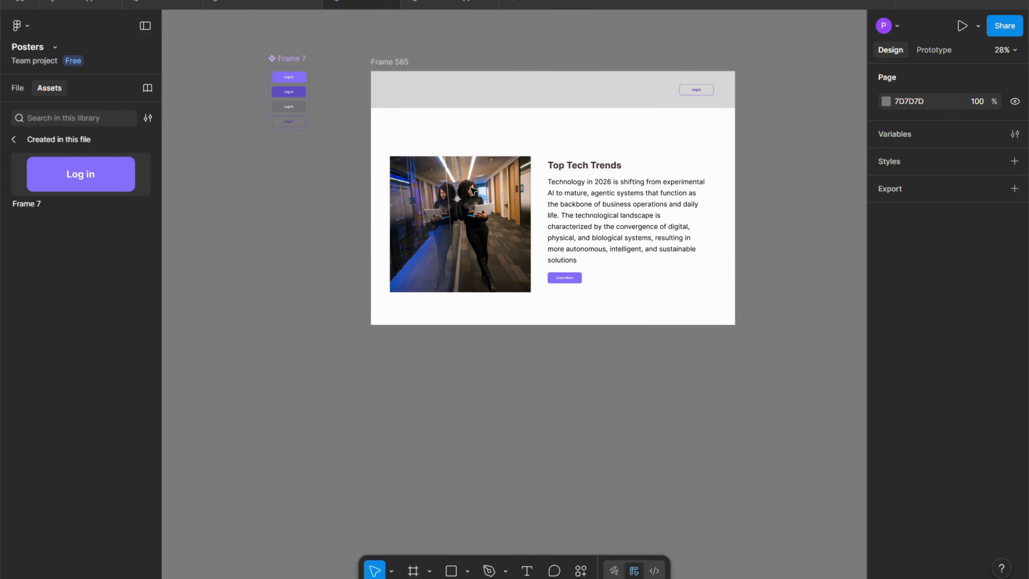
{"action": "scroll", "coordinate": [648, 167], "scroll_direction": "down", "scroll_amount": 2}
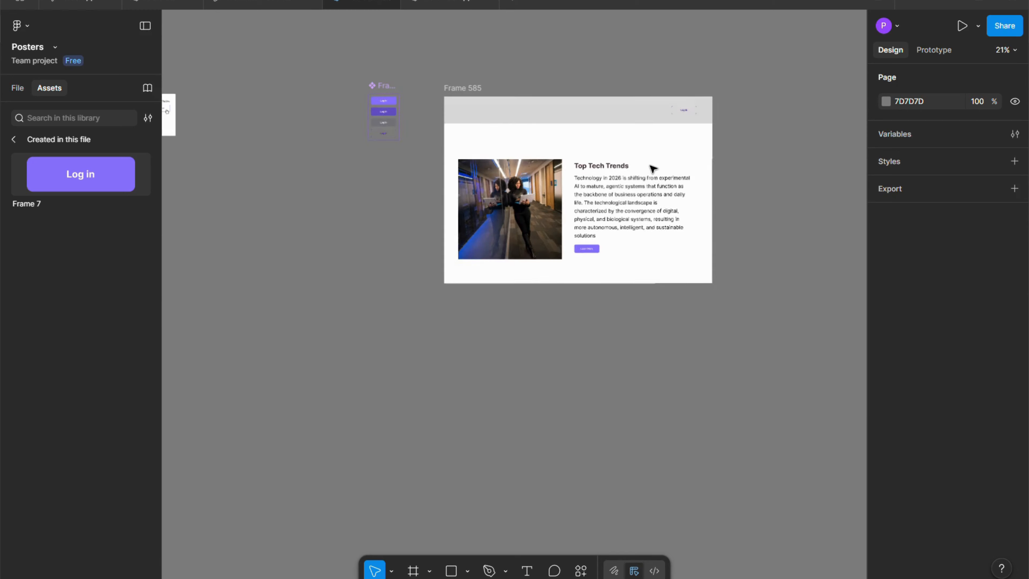
{"action": "scroll", "coordinate": [597, 166], "scroll_direction": "up", "scroll_amount": 3}
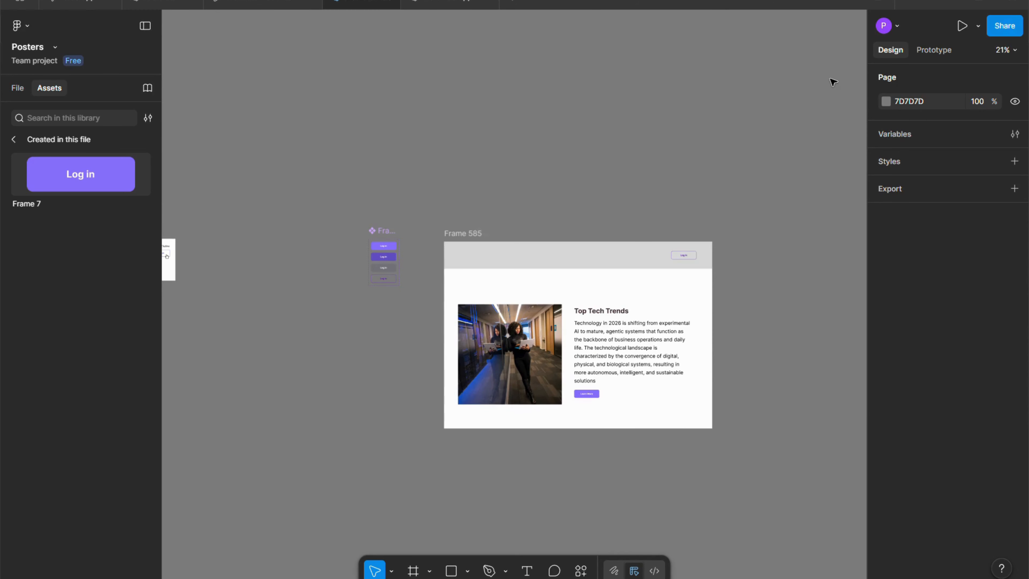